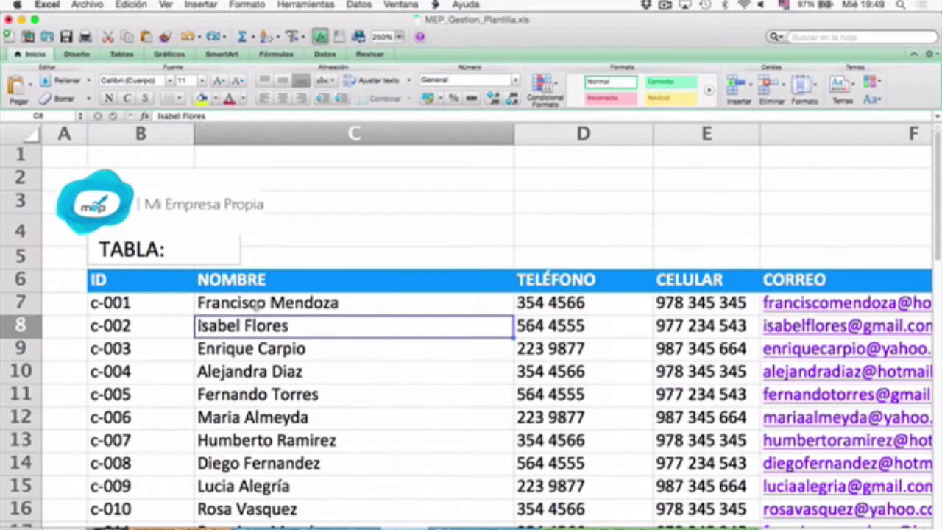
Step: Look through the customer table's records, from c-002 down to about c-023
{"action": "key", "text": "Down"}
{"action": "key", "text": "Down"}
{"action": "key", "text": "Down"}
{"action": "key", "text": "Down"}
{"action": "key", "text": "Down"}
{"action": "key", "text": "Down"}
{"action": "key", "text": "Down"}
{"action": "key", "text": "Down"}
{"action": "key", "text": "Down"}
{"action": "key", "text": "Down"}
{"action": "key", "text": "Down"}
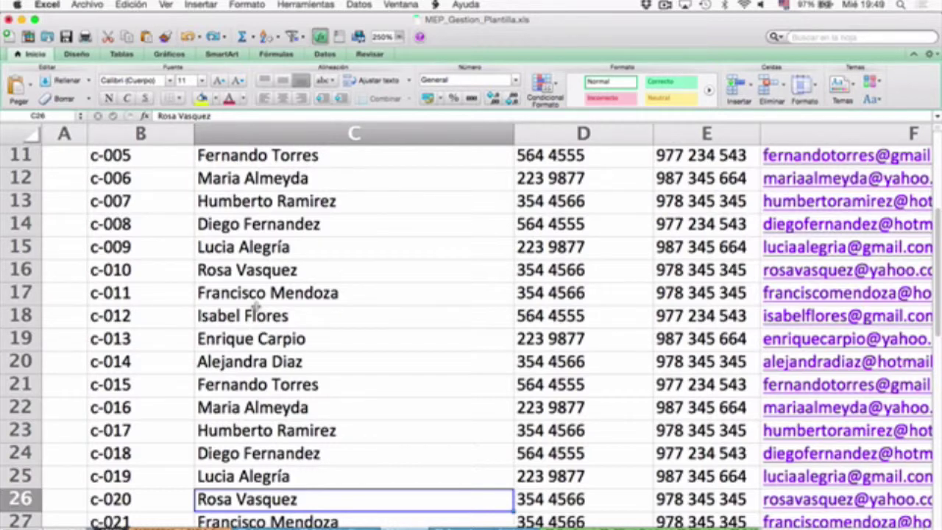
{"action": "key", "text": "Down"}
{"action": "key", "text": "Down"}
{"action": "key", "text": "Down"}
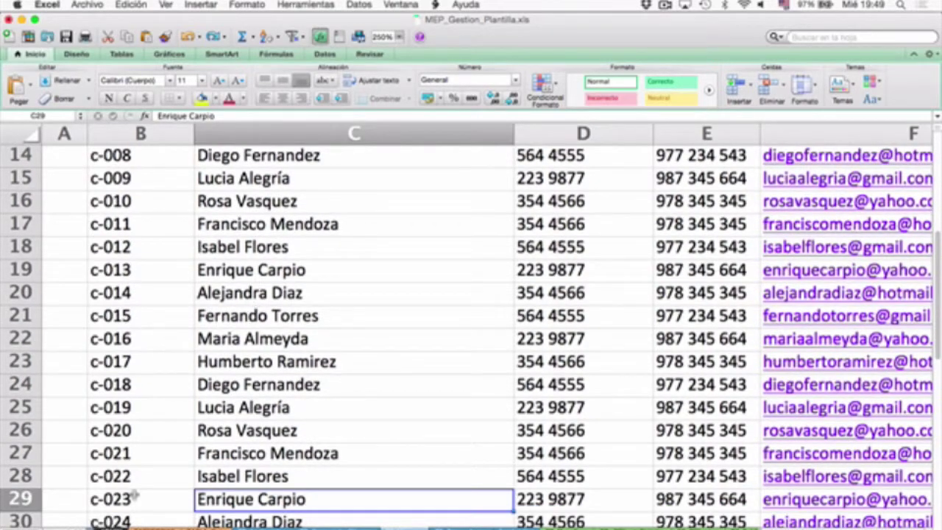
Step: Switch to the CAJA sheet and look over its transaction columns, back to ID and Fecha
{"action": "left_click", "coordinate": [163, 521]}
{"action": "scroll", "coordinate": [285, 413], "scroll_direction": "left", "scroll_amount": 10}
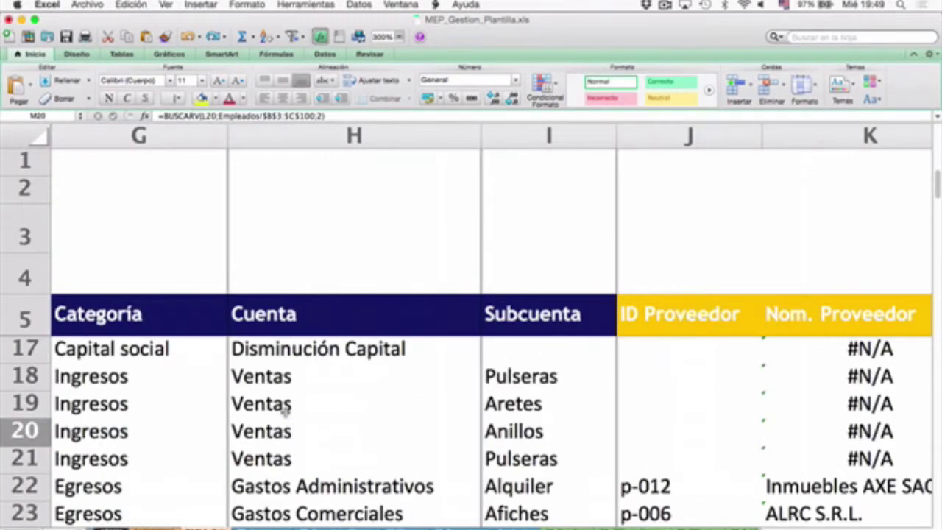
{"action": "scroll", "coordinate": [285, 414], "scroll_direction": "down", "scroll_amount": 7}
{"action": "scroll", "coordinate": [284, 413], "scroll_direction": "down", "scroll_amount": 8}
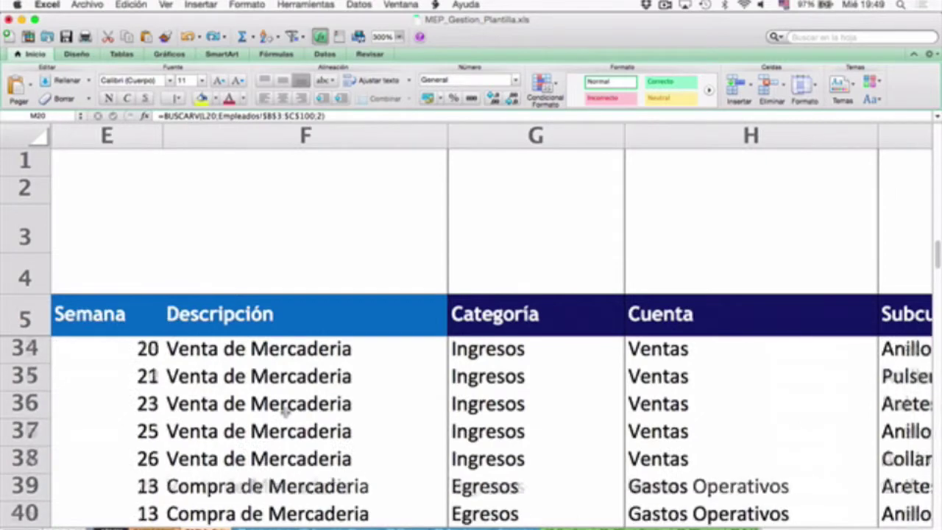
{"action": "scroll", "coordinate": [285, 414], "scroll_direction": "left", "scroll_amount": 2}
{"action": "scroll", "coordinate": [285, 414], "scroll_direction": "up", "scroll_amount": 7}
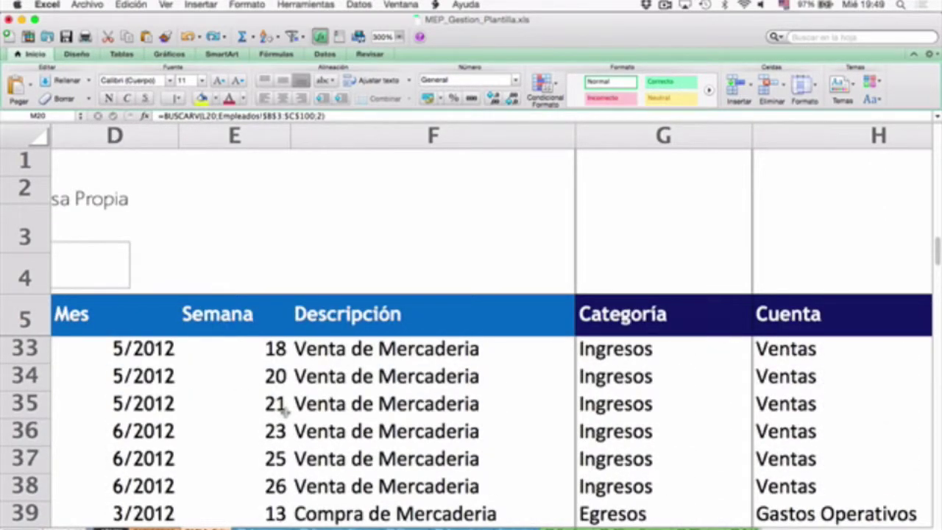
{"action": "left_click", "coordinate": [302, 403]}
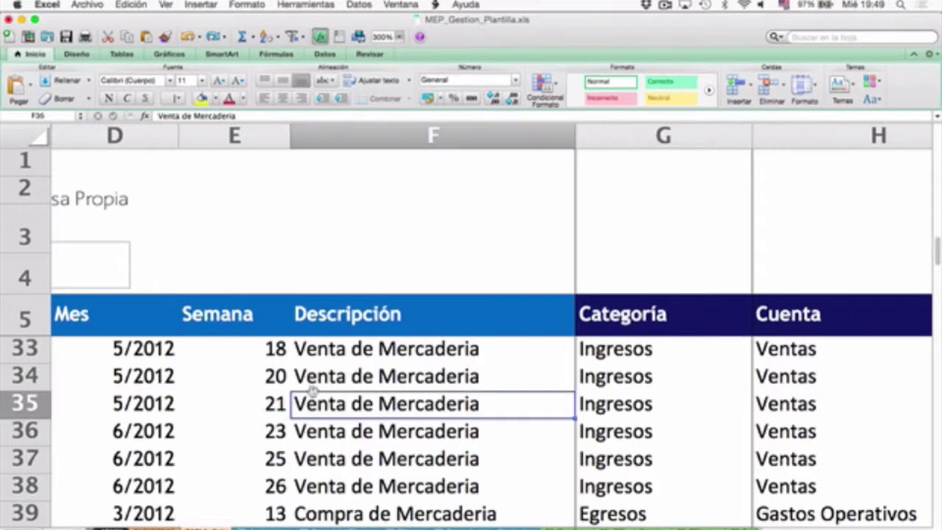
{"action": "key", "text": "Left"}
{"action": "key", "text": "Left"}
{"action": "key", "text": "Left"}
{"action": "key", "text": "Left"}
{"action": "key", "text": "Left"}
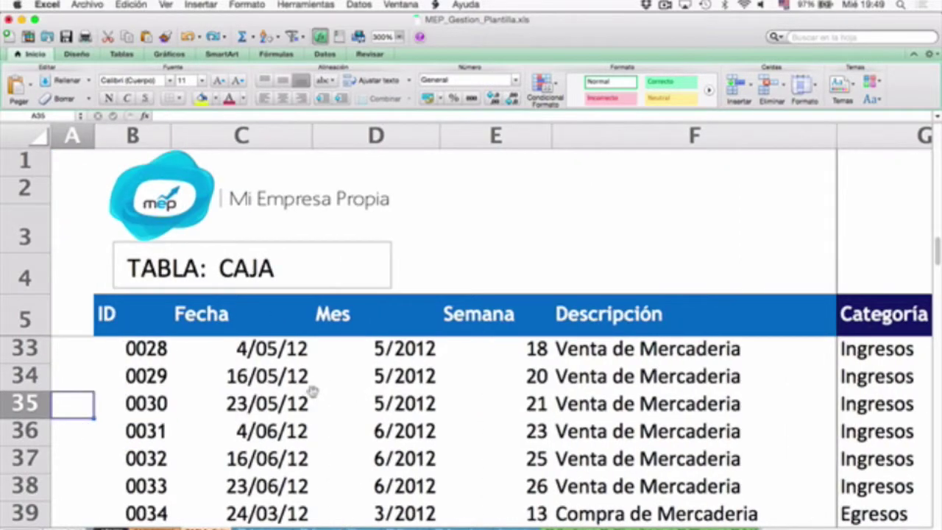
{"action": "key", "text": "Down"}
{"action": "key", "text": "Down"}
{"action": "key", "text": "Right"}
{"action": "key", "text": "Right"}
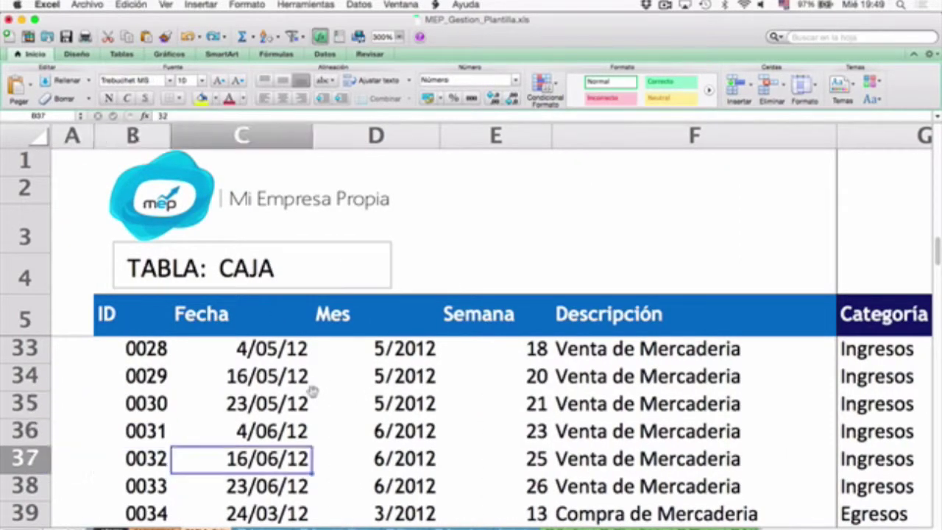
Step: Examine the dated transactions in the CAJA table down to the first rows without data
{"action": "key", "text": "Up"}
{"action": "key", "text": "Up"}
{"action": "key", "text": "Up"}
{"action": "key", "text": "Up"}
{"action": "key", "text": "Up"}
{"action": "key", "text": "Up"}
{"action": "key", "text": "Up"}
{"action": "key", "text": "Up"}
{"action": "key", "text": "Up"}
{"action": "key", "text": "Up"}
{"action": "key", "text": "Up"}
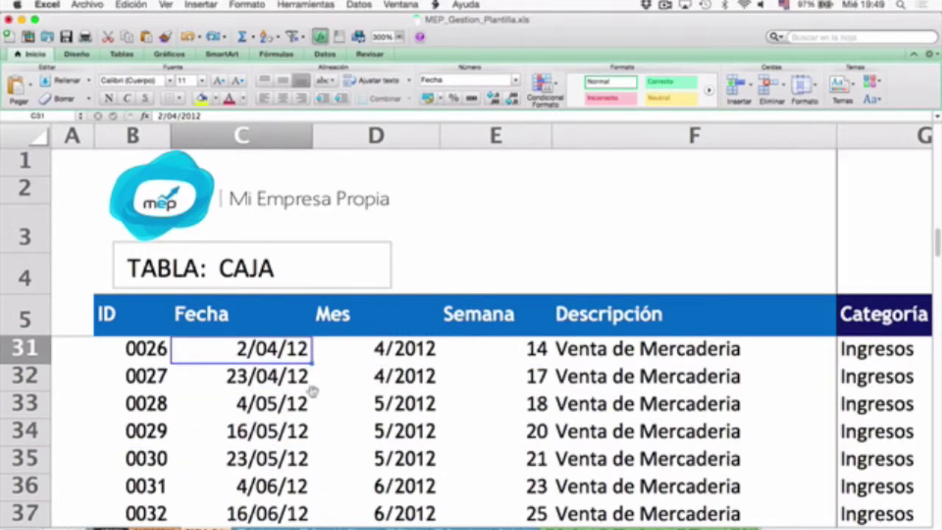
{"action": "key", "text": "Up"}
{"action": "key", "text": "Up"}
{"action": "key", "text": "Down"}
{"action": "key", "text": "Down"}
{"action": "key", "text": "Down"}
{"action": "key", "text": "Down"}
{"action": "key", "text": "Down"}
{"action": "key", "text": "Down"}
{"action": "key", "text": "Down"}
{"action": "key", "text": "Down"}
{"action": "key", "text": "Down"}
{"action": "key", "text": "Down"}
{"action": "key", "text": "Down"}
{"action": "key", "text": "Down"}
{"action": "key", "text": "Down"}
{"action": "key", "text": "Down"}
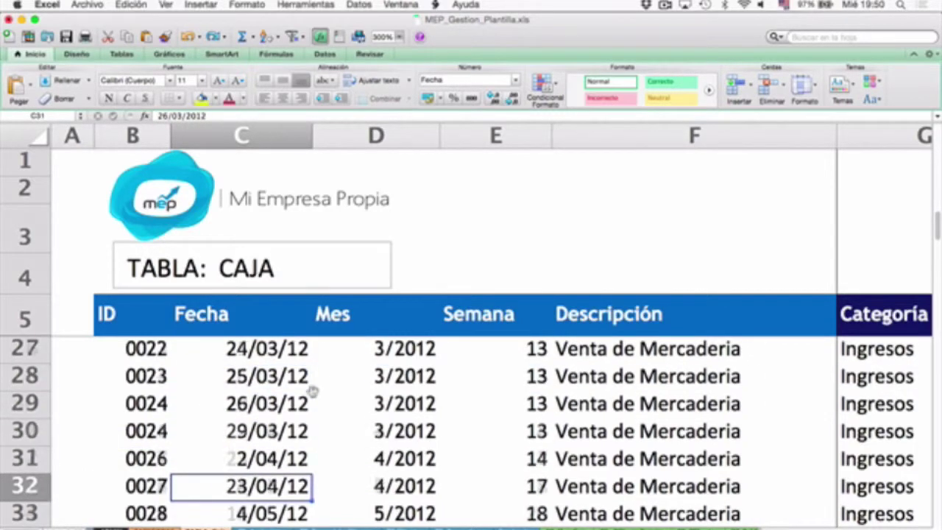
{"action": "key", "text": "Down"}
{"action": "key", "text": "Down"}
{"action": "key", "text": "Down"}
{"action": "key", "text": "Down"}
{"action": "key", "text": "Down"}
{"action": "key", "text": "Down"}
{"action": "key", "text": "Down"}
{"action": "key", "text": "Down"}
{"action": "key", "text": "Down"}
{"action": "key", "text": "Down"}
{"action": "key", "text": "Down"}
{"action": "key", "text": "Down"}
{"action": "key", "text": "Down"}
{"action": "key", "text": "Down"}
{"action": "key", "text": "Down"}
{"action": "key", "text": "Down"}
{"action": "key", "text": "Down"}
{"action": "key", "text": "Down"}
{"action": "key", "text": "Down"}
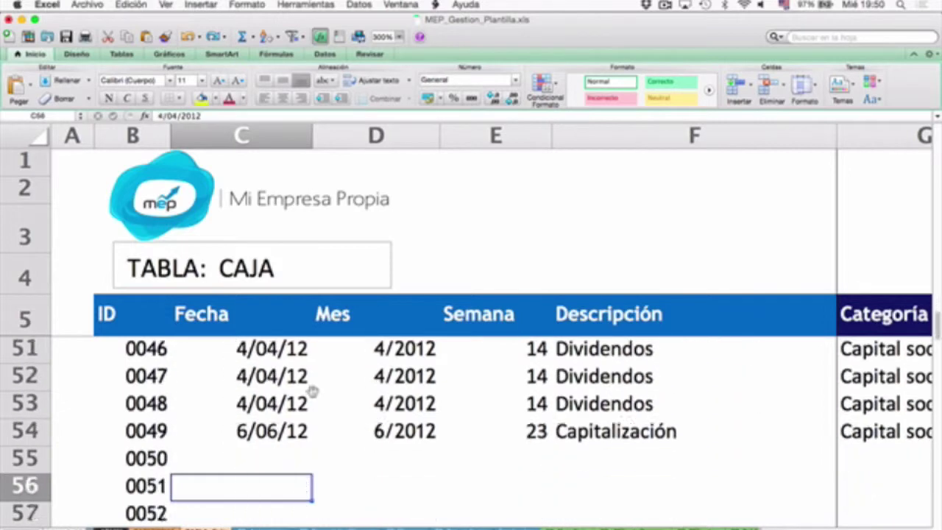
Step: Review the CAJA transactions from the last dated record back up to the start of the sheet
{"action": "key", "text": "Up"}
{"action": "key", "text": "Up"}
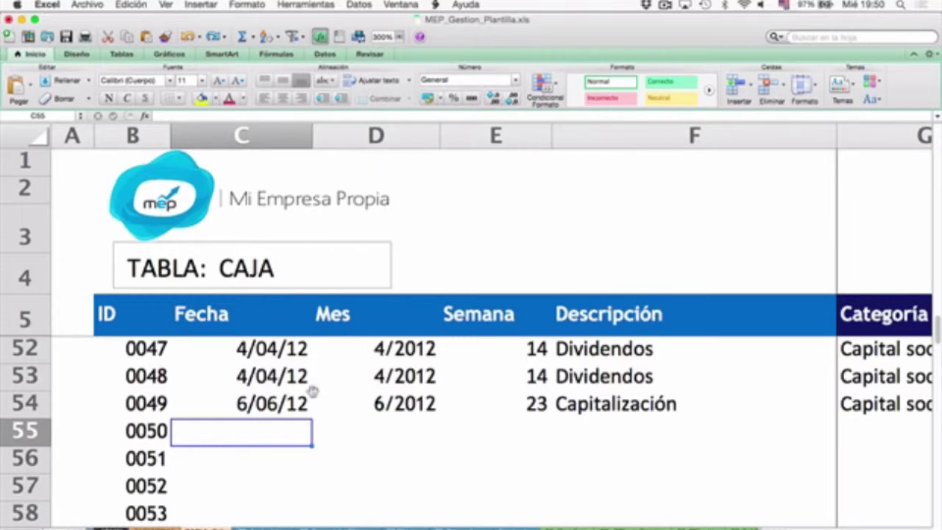
{"action": "key", "text": "Up"}
{"action": "key", "text": "Up"}
{"action": "key", "text": "Up"}
{"action": "key", "text": "Up"}
{"action": "key", "text": "Up"}
{"action": "key", "text": "Up"}
{"action": "key", "text": "Up"}
{"action": "key", "text": "Up"}
{"action": "key", "text": "Up"}
{"action": "key", "text": "Up"}
{"action": "key", "text": "Up"}
{"action": "key", "text": "Up"}
{"action": "key", "text": "Up"}
{"action": "key", "text": "Up"}
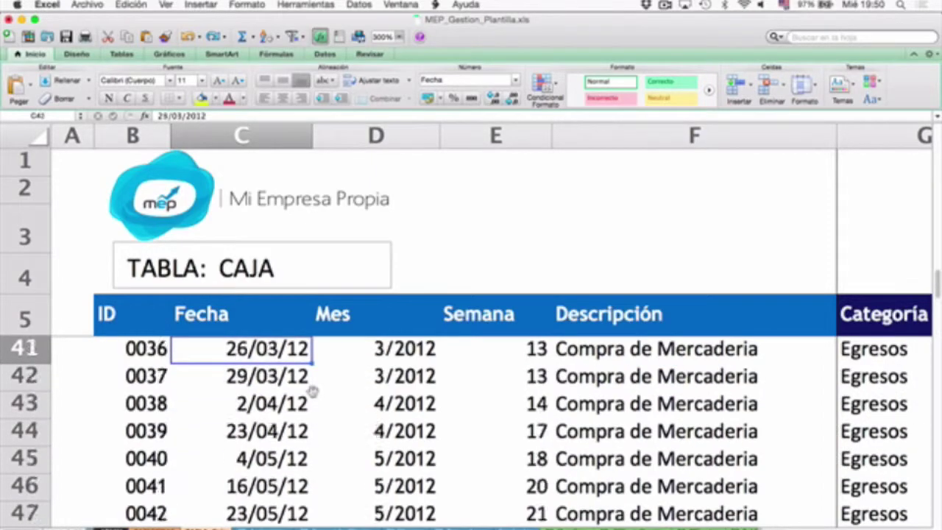
{"action": "key", "text": "Up"}
{"action": "key", "text": "Up"}
{"action": "key", "text": "Up"}
{"action": "key", "text": "Up"}
{"action": "key", "text": "Up"}
{"action": "key", "text": "Up"}
{"action": "key", "text": "Up"}
{"action": "key", "text": "Up"}
{"action": "key", "text": "Up"}
{"action": "key", "text": "Up"}
{"action": "key", "text": "Up"}
{"action": "key", "text": "Up"}
{"action": "key", "text": "Up"}
{"action": "key", "text": "Up"}
{"action": "key", "text": "Up"}
{"action": "key", "text": "Up"}
{"action": "key", "text": "Up"}
{"action": "key", "text": "Up"}
{"action": "key", "text": "Up"}
{"action": "key", "text": "Up"}
{"action": "key", "text": "Up"}
{"action": "key", "text": "Up"}
{"action": "key", "text": "Up"}
{"action": "key", "text": "Up"}
{"action": "key", "text": "Up"}
{"action": "key", "text": "Up"}
{"action": "key", "text": "Up"}
{"action": "key", "text": "Up"}
{"action": "key", "text": "Up"}
{"action": "key", "text": "Up"}
{"action": "key", "text": "Up"}
{"action": "key", "text": "Up"}
{"action": "key", "text": "Up"}
{"action": "key", "text": "Up"}
{"action": "key", "text": "Up"}
{"action": "key", "text": "Up"}
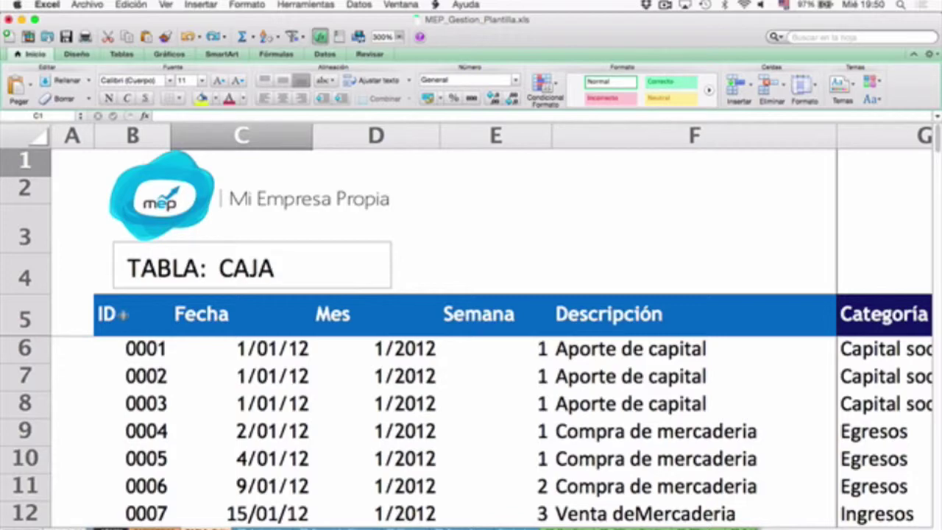
Step: Select the CAJA table from its ID header down to row 61 and create a pivot table from it
{"action": "left_click_drag", "start_coordinate": [123, 314], "coordinate": [388, 409]}
{"action": "scroll", "coordinate": [312, 382], "scroll_direction": "up", "scroll_amount": 15}
{"action": "scroll", "coordinate": [312, 382], "scroll_direction": "left", "scroll_amount": 10}
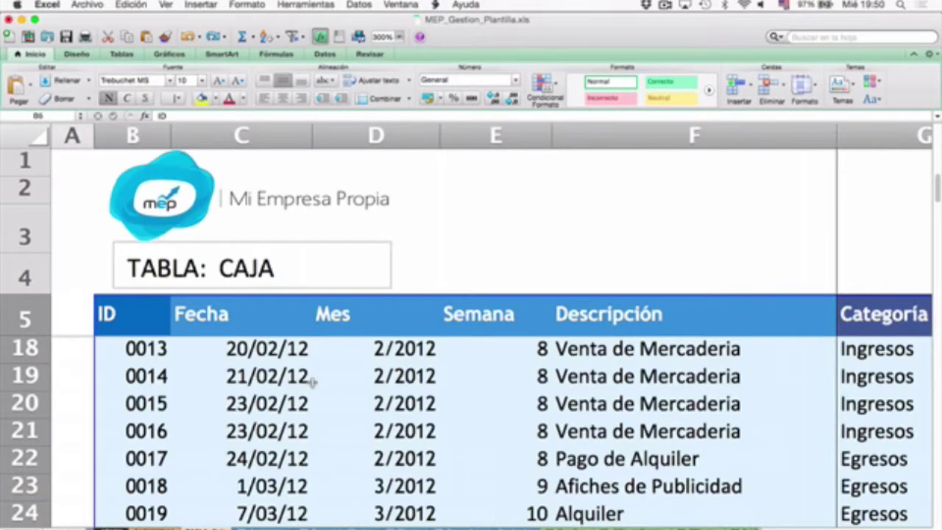
{"action": "scroll", "coordinate": [312, 382], "scroll_direction": "down", "scroll_amount": 13}
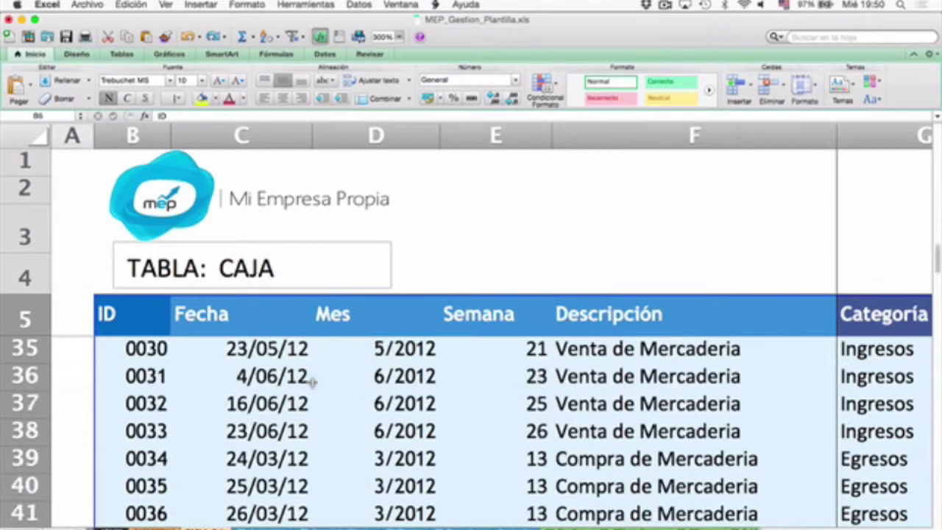
{"action": "scroll", "coordinate": [312, 382], "scroll_direction": "down", "scroll_amount": 1}
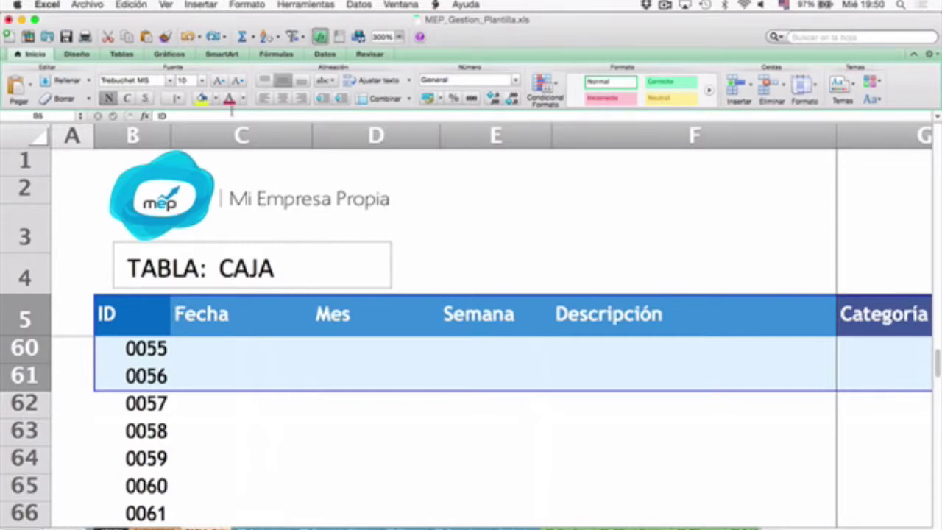
{"action": "left_click", "coordinate": [323, 58]}
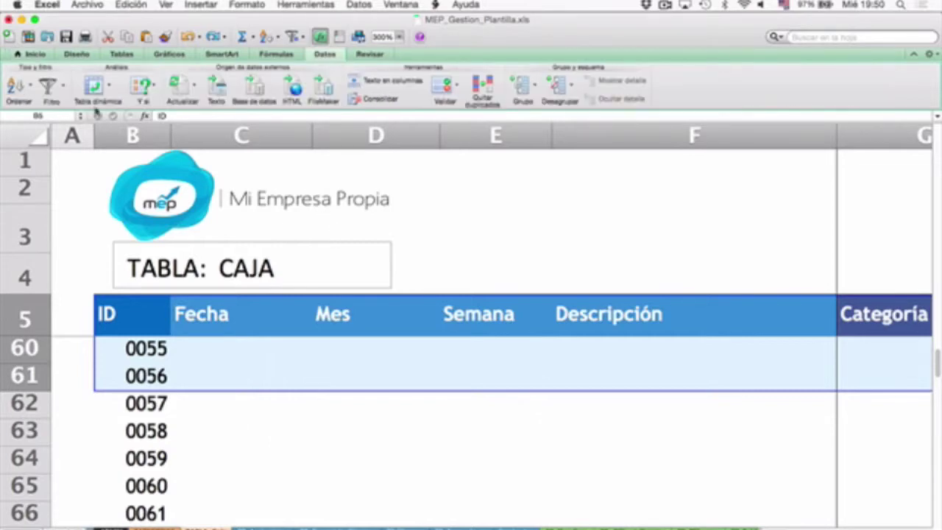
{"action": "left_click", "coordinate": [93, 89]}
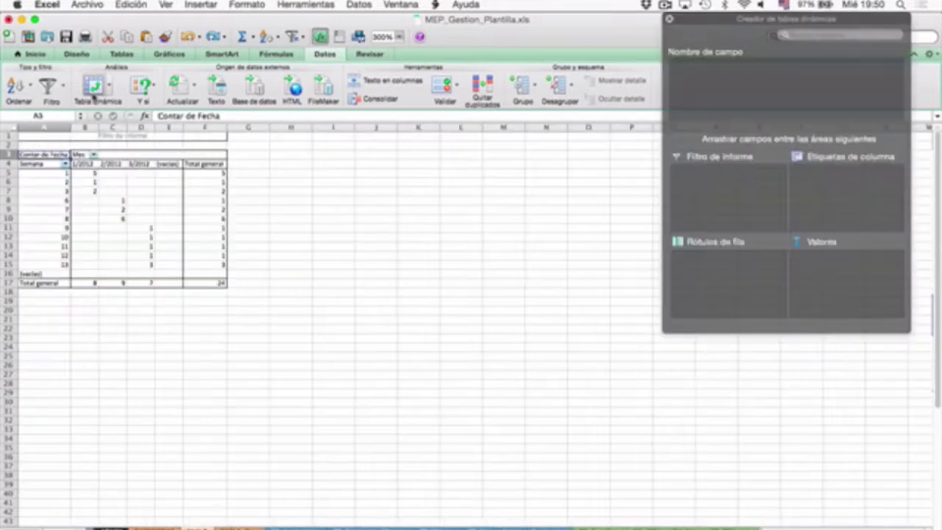
Step: Set the pivot table sheet's zoom to 250%
{"action": "left_click", "coordinate": [165, 5]}
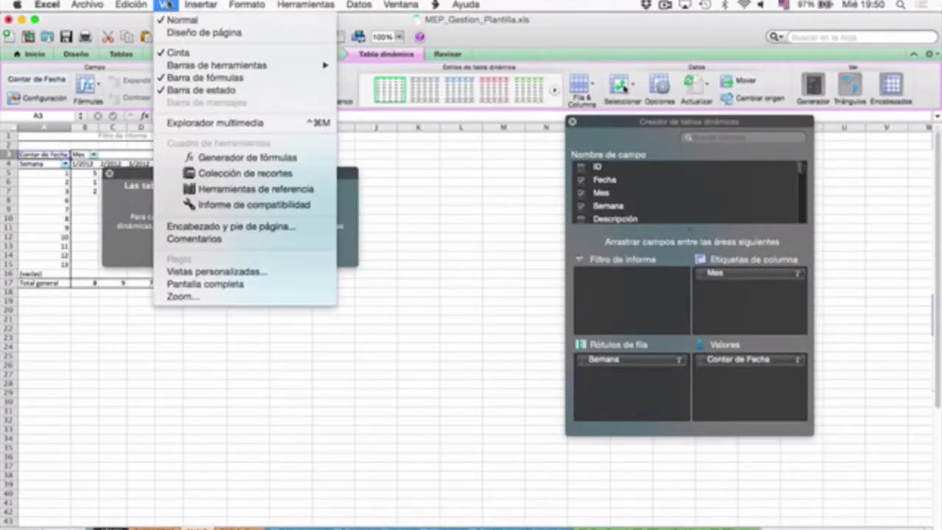
{"action": "left_click", "coordinate": [177, 296]}
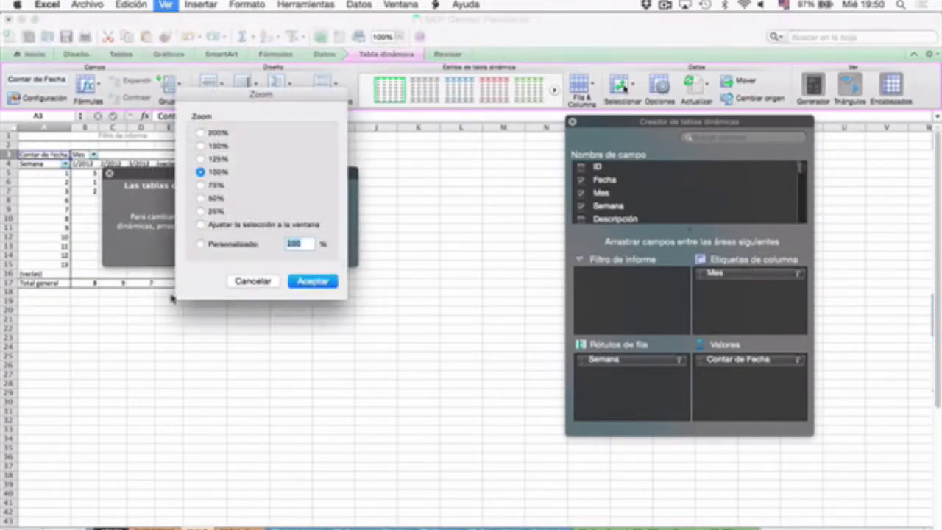
{"action": "type", "text": "250"}
{"action": "key", "text": "Return"}
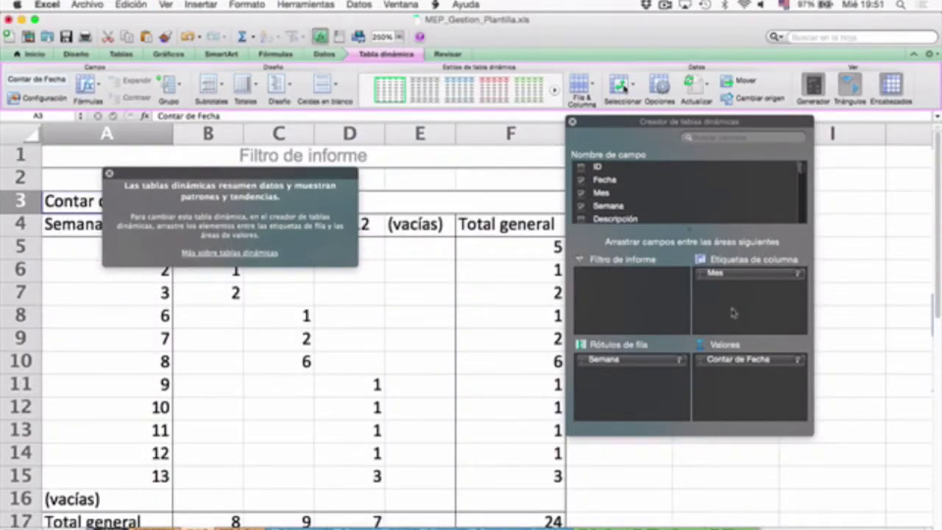
Step: Remove Mes, Contar de Fecha and Semana from the pivot table's areas and move the tip window off the layout
{"action": "left_click_drag", "start_coordinate": [730, 275], "coordinate": [705, 221]}
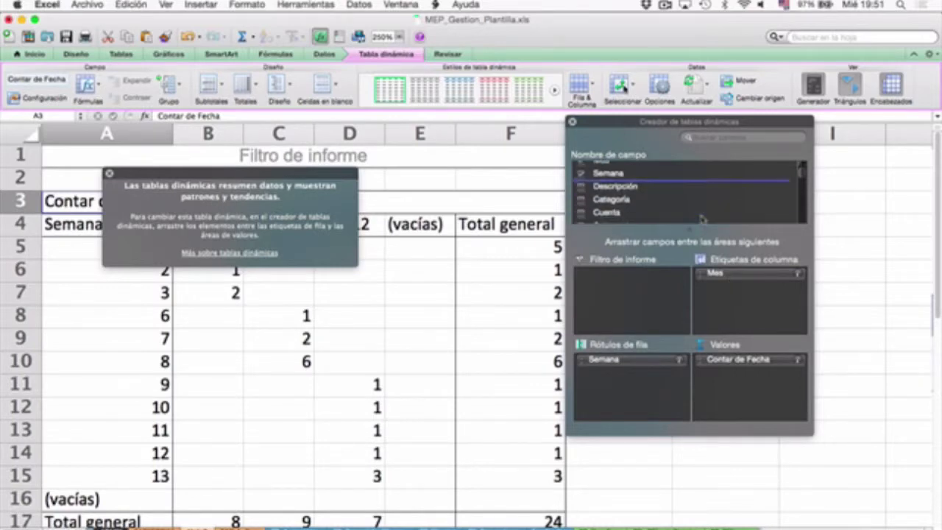
{"action": "left_click_drag", "start_coordinate": [721, 359], "coordinate": [698, 219]}
{"action": "left_click_drag", "start_coordinate": [605, 366], "coordinate": [652, 218]}
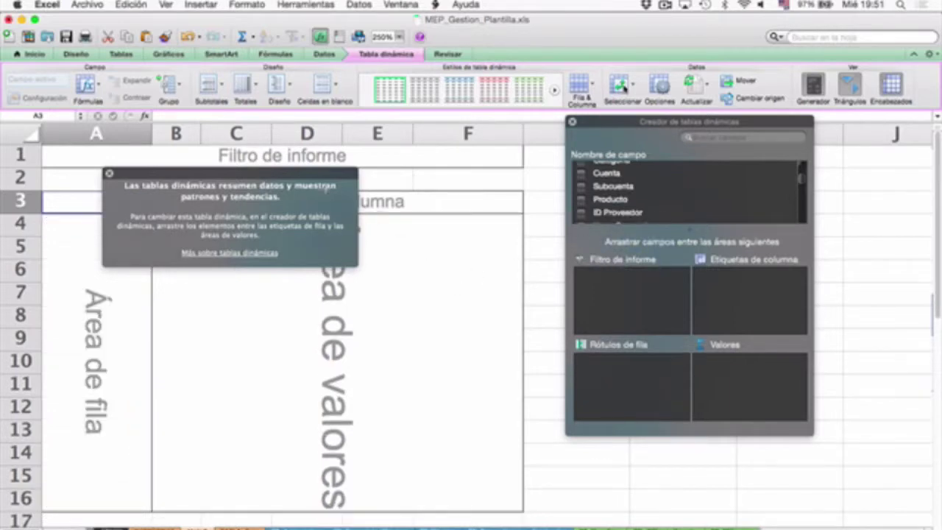
{"action": "left_click_drag", "start_coordinate": [302, 173], "coordinate": [931, 414]}
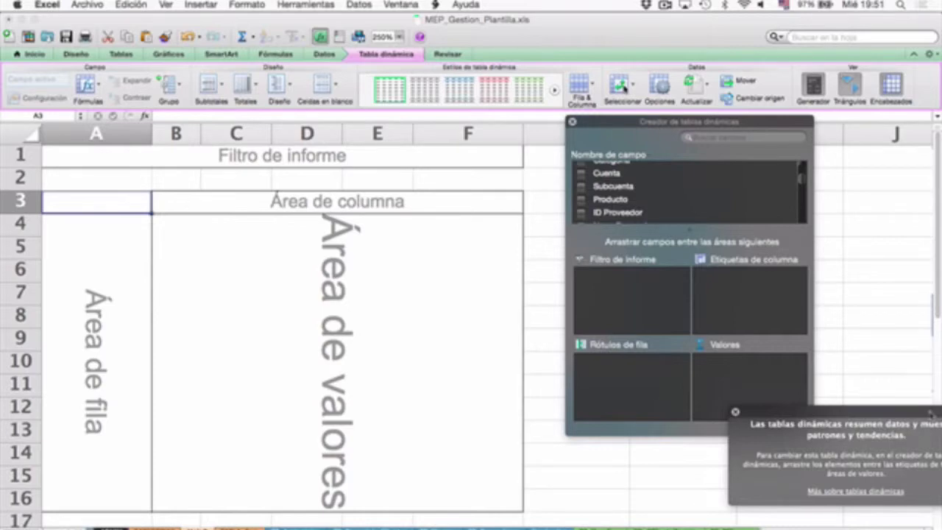
{"action": "left_click", "coordinate": [166, 5]}
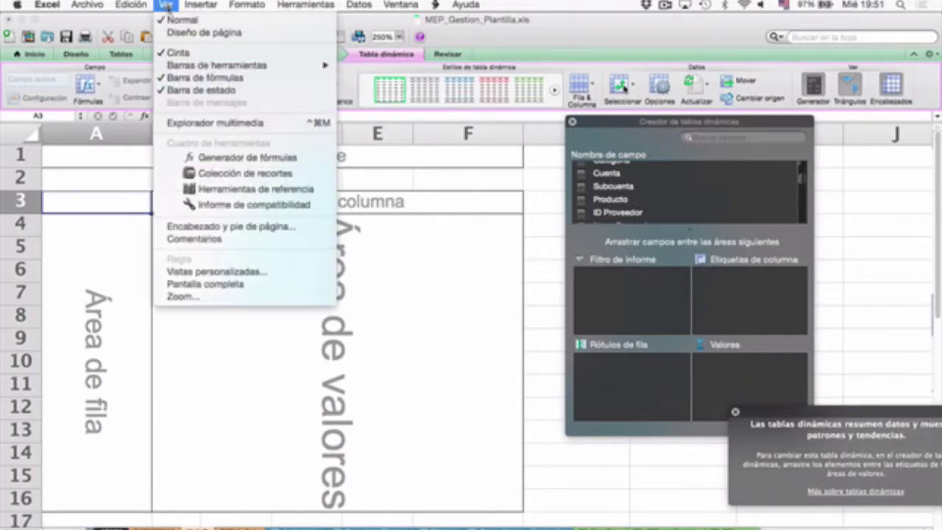
{"action": "left_click", "coordinate": [196, 296]}
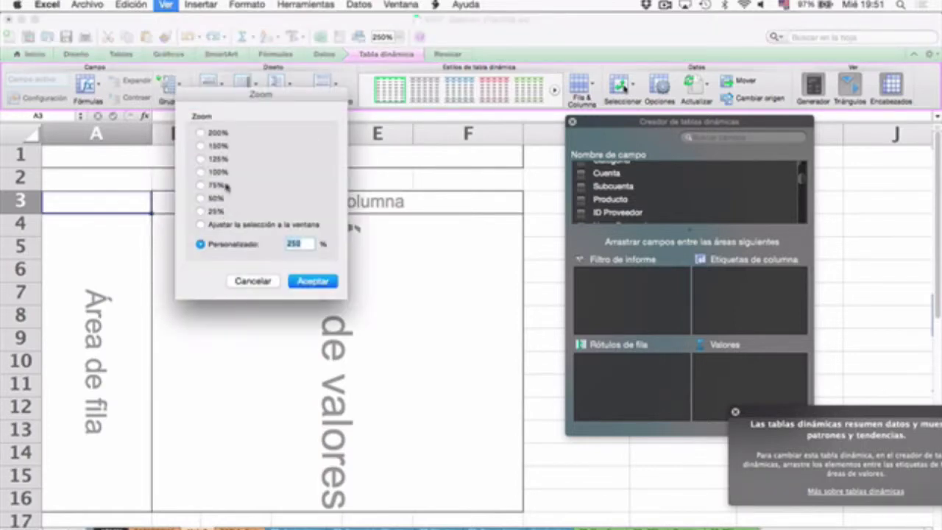
{"action": "type", "text": "10"}
{"action": "key", "text": "Return"}
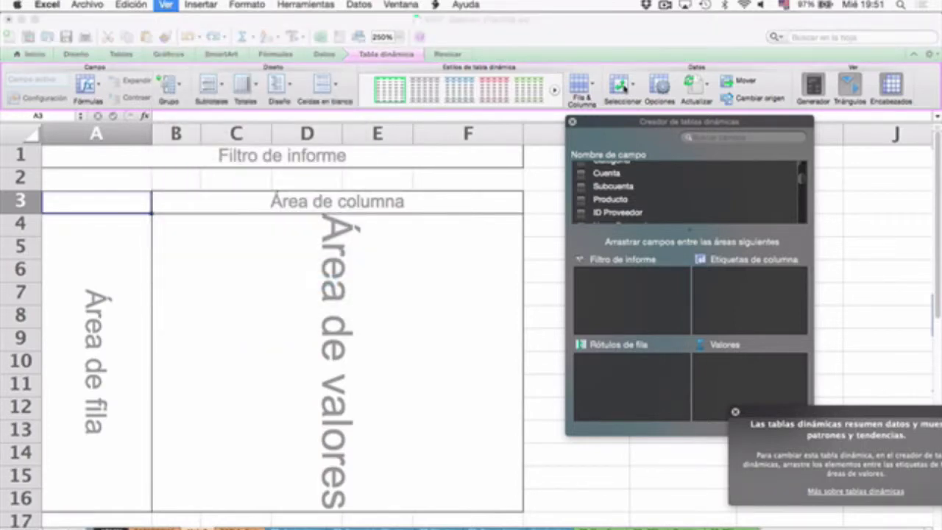
Step: Set the pivot table sheet's zoom to 300% and move the pivot table builder clear of the layout
{"action": "left_click", "coordinate": [166, 5]}
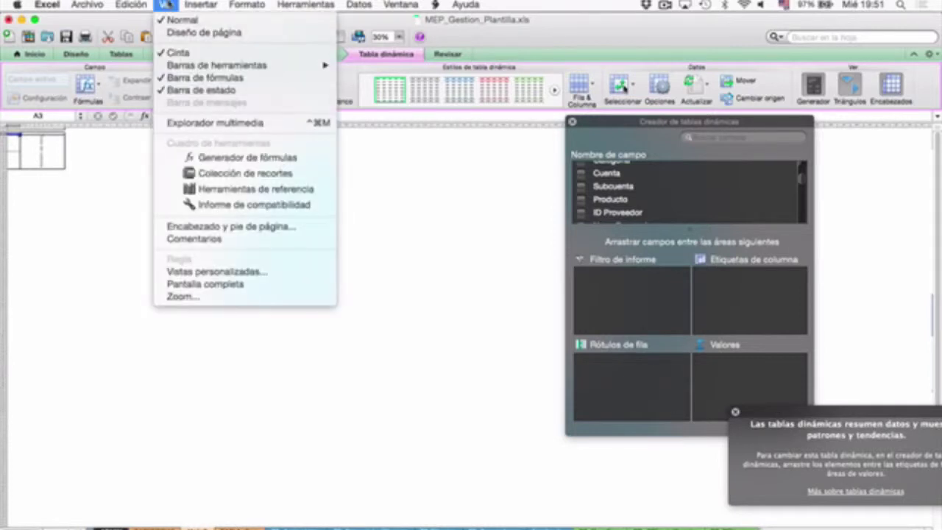
{"action": "left_click", "coordinate": [177, 297]}
{"action": "type", "text": "300"}
{"action": "key", "text": "Return"}
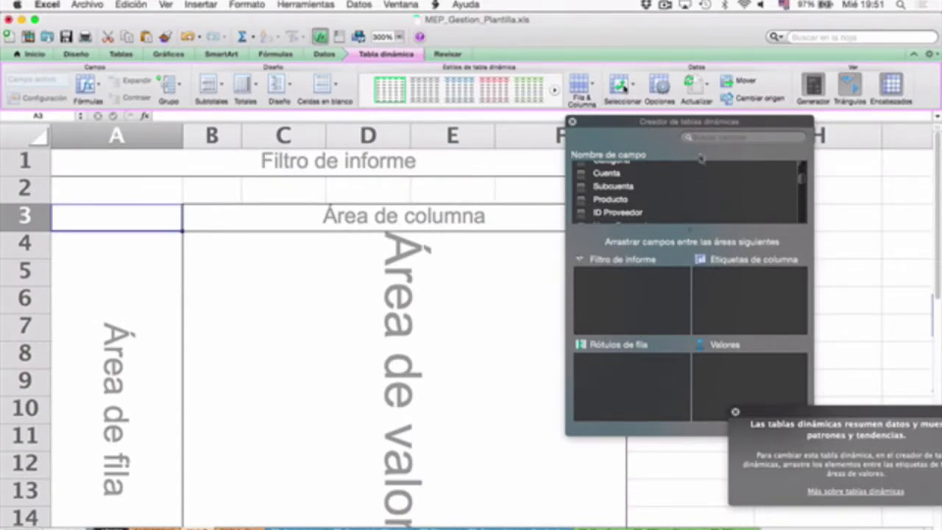
{"action": "left_click_drag", "start_coordinate": [671, 127], "coordinate": [799, 123]}
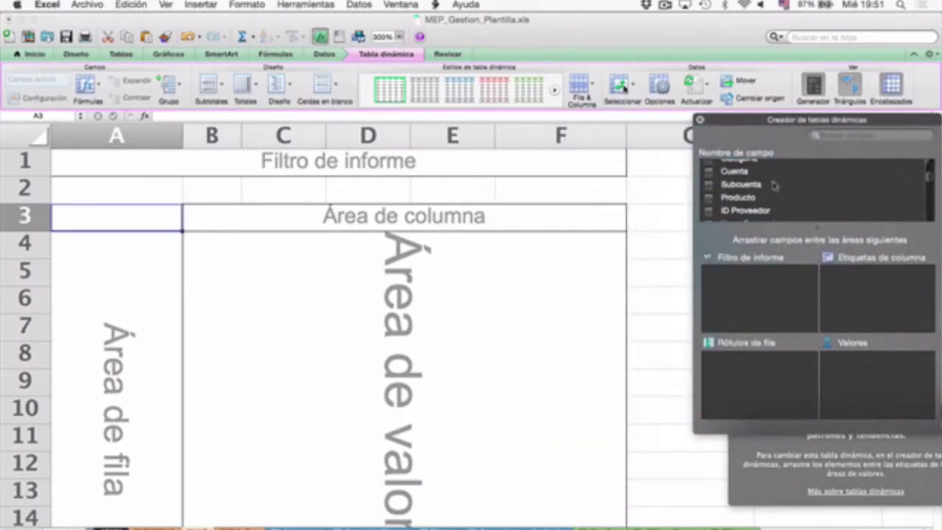
Step: Look through the available fields and add Mes to the pivot table's column labels
{"action": "scroll", "coordinate": [770, 191], "scroll_direction": "down", "scroll_amount": 4}
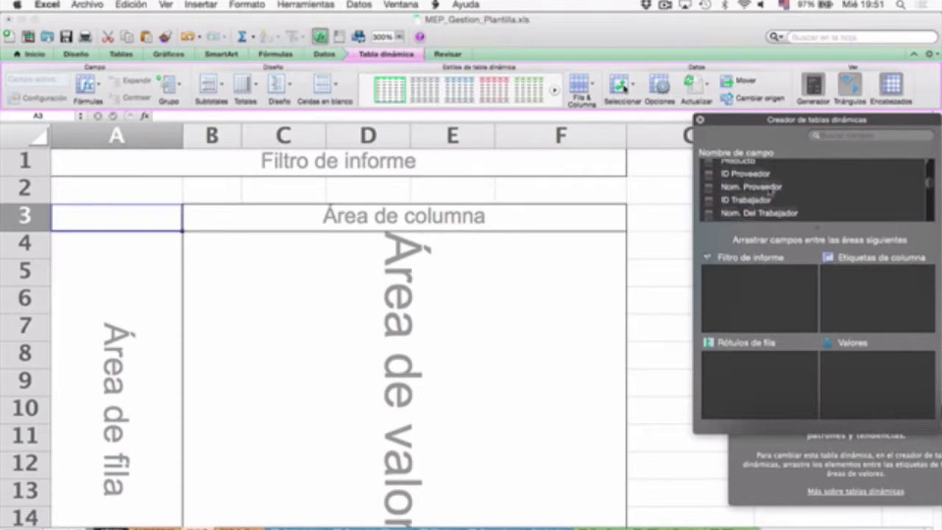
{"action": "scroll", "coordinate": [769, 191], "scroll_direction": "down", "scroll_amount": 4}
{"action": "scroll", "coordinate": [766, 191], "scroll_direction": "up", "scroll_amount": 10}
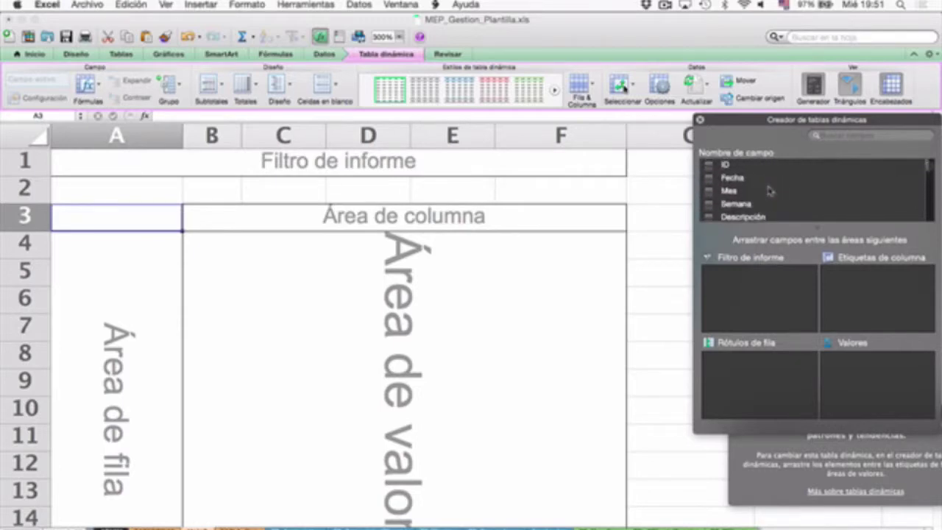
{"action": "left_click_drag", "start_coordinate": [747, 191], "coordinate": [872, 282]}
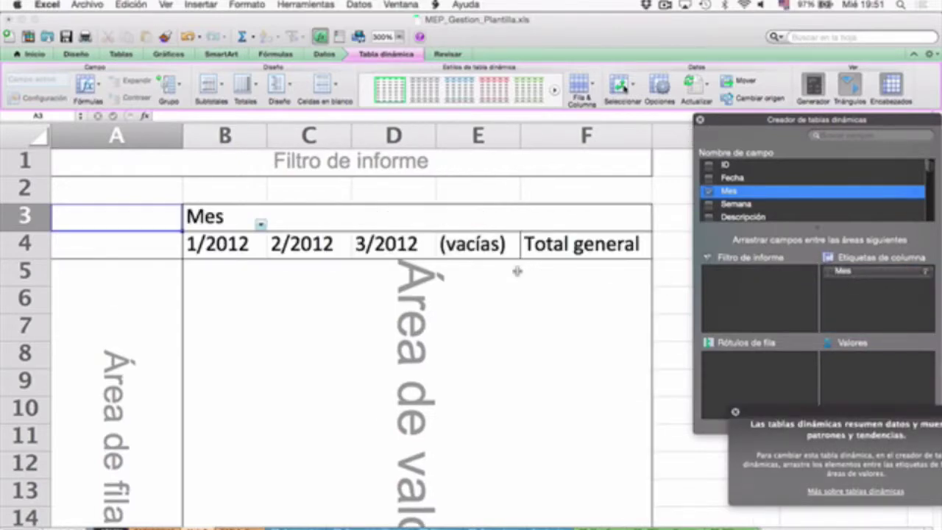
Step: Filter the Mes column labels to exclude the (vacías) entry, keeping 1/2012, 2/2012 and 3/2012
{"action": "scroll", "coordinate": [517, 271], "scroll_direction": "right", "scroll_amount": 5}
{"action": "scroll", "coordinate": [518, 271], "scroll_direction": "left", "scroll_amount": 5}
{"action": "left_click", "coordinate": [262, 225]}
{"action": "scroll", "coordinate": [315, 372], "scroll_direction": "down", "scroll_amount": 1}
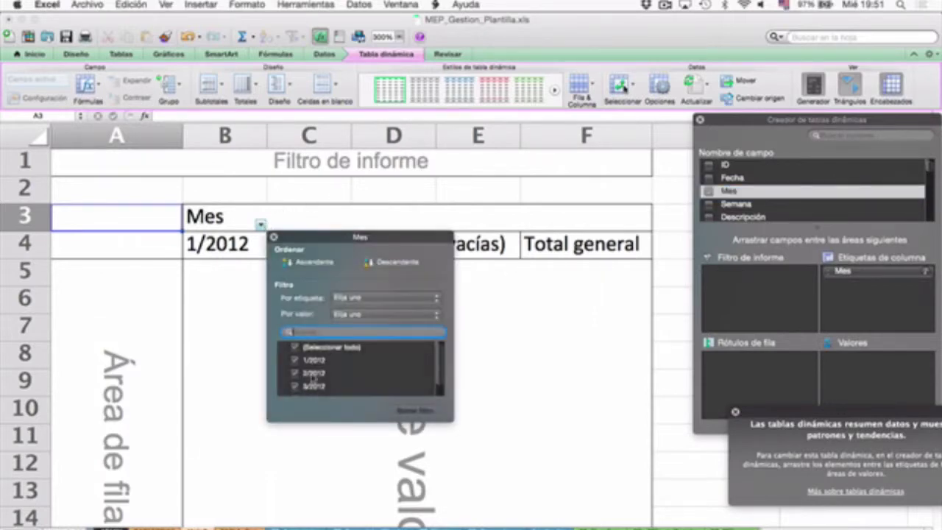
{"action": "left_click", "coordinate": [295, 389]}
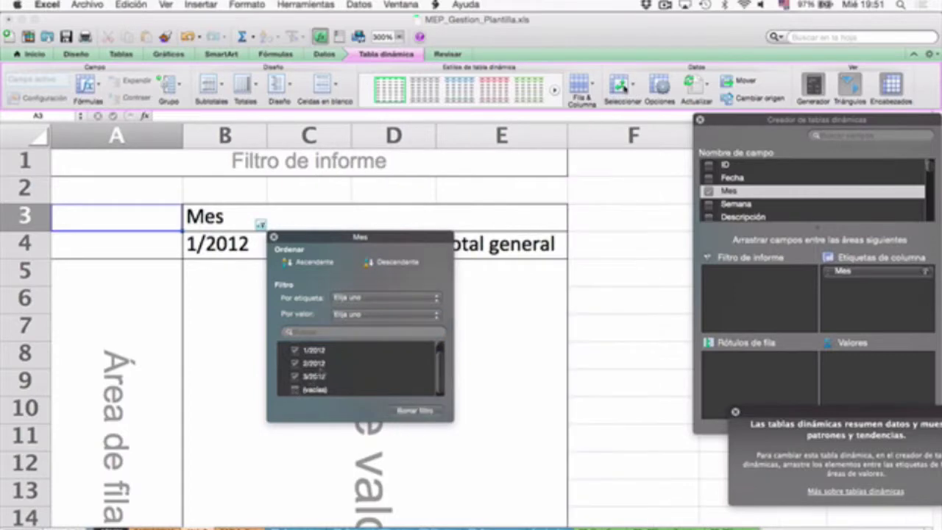
{"action": "scroll", "coordinate": [298, 368], "scroll_direction": "up", "scroll_amount": 1}
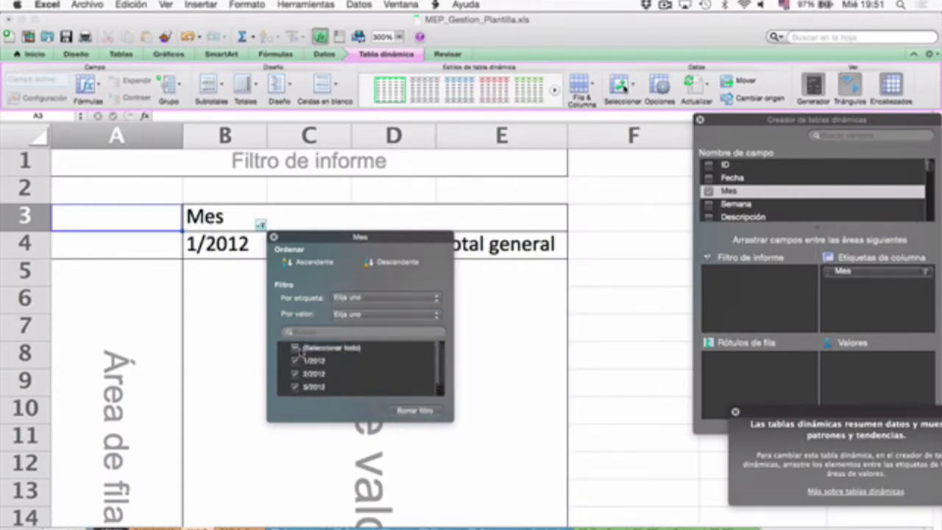
{"action": "left_click", "coordinate": [510, 333]}
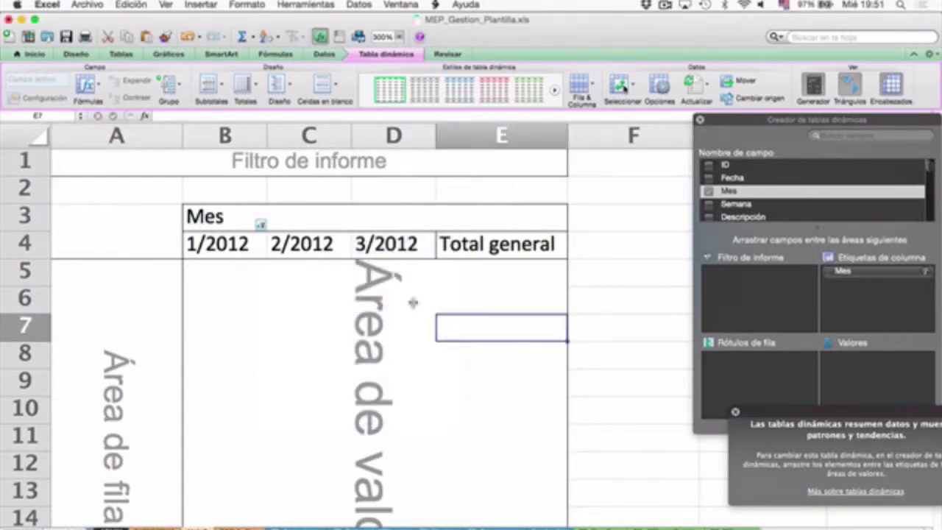
Step: Add the Categoría field to the pivot table's row labels
{"action": "scroll", "coordinate": [785, 213], "scroll_direction": "down", "scroll_amount": 3}
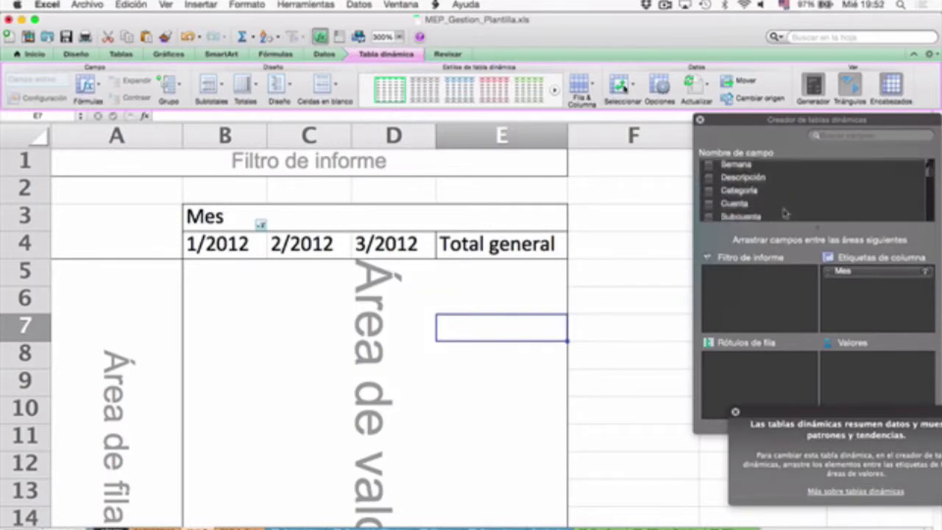
{"action": "left_click", "coordinate": [746, 186]}
{"action": "left_click_drag", "start_coordinate": [745, 187], "coordinate": [762, 375]}
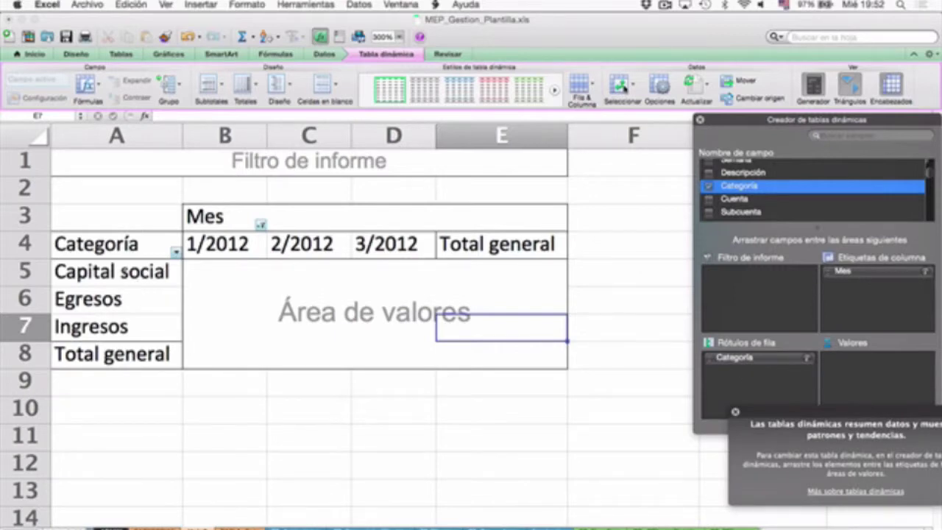
Step: Exclude Capital social from the Categoría row labels and sort them in descending order
{"action": "left_click", "coordinate": [176, 252]}
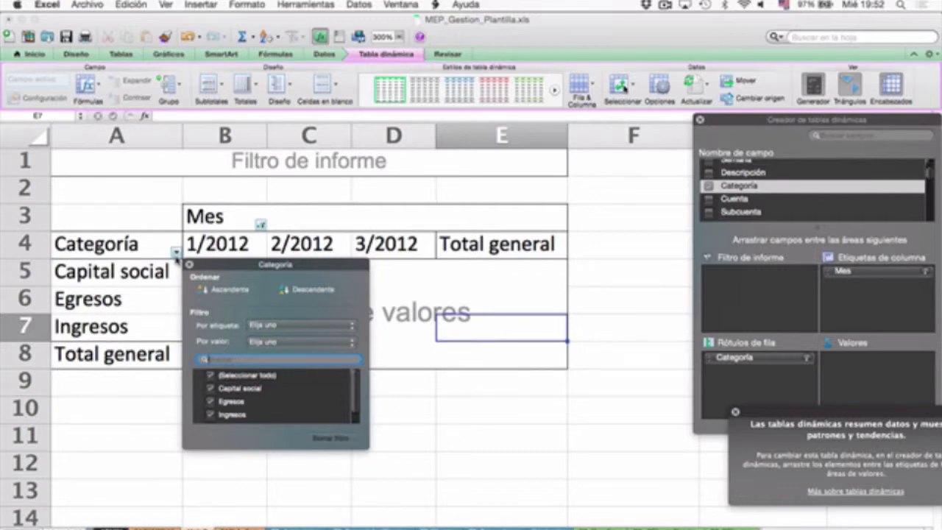
{"action": "left_click", "coordinate": [212, 388]}
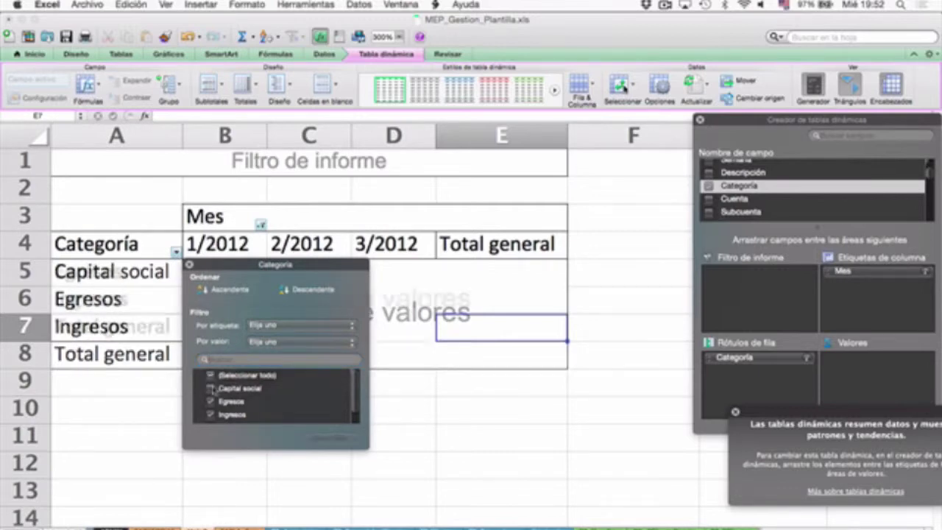
{"action": "scroll", "coordinate": [231, 401], "scroll_direction": "down", "scroll_amount": 1}
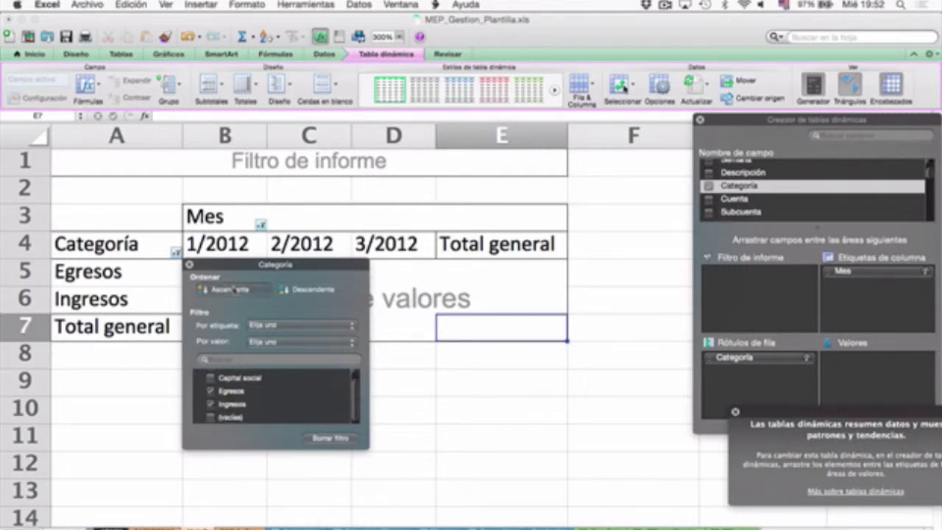
{"action": "left_click", "coordinate": [290, 293]}
{"action": "left_click", "coordinate": [111, 342]}
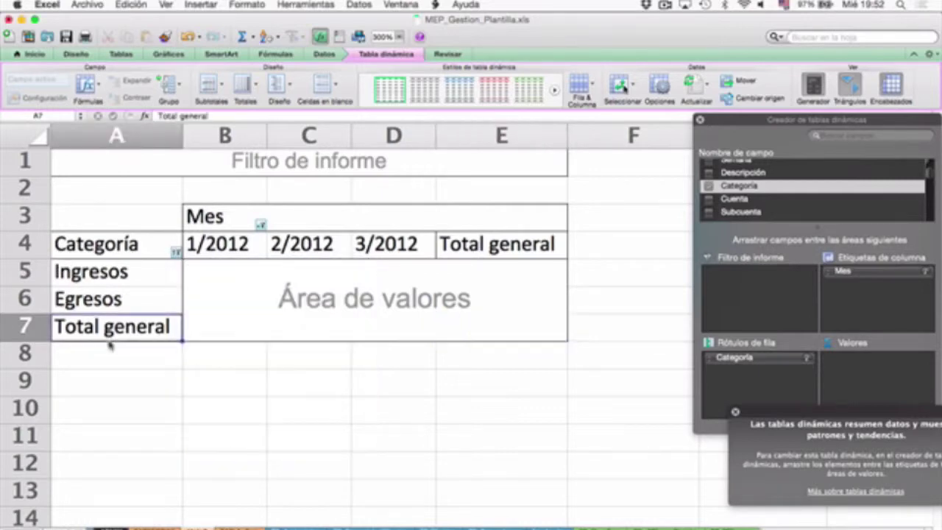
Step: Find the Monto S/. field near the end of the field list and add it to the pivot table's values
{"action": "scroll", "coordinate": [780, 197], "scroll_direction": "down", "scroll_amount": 5}
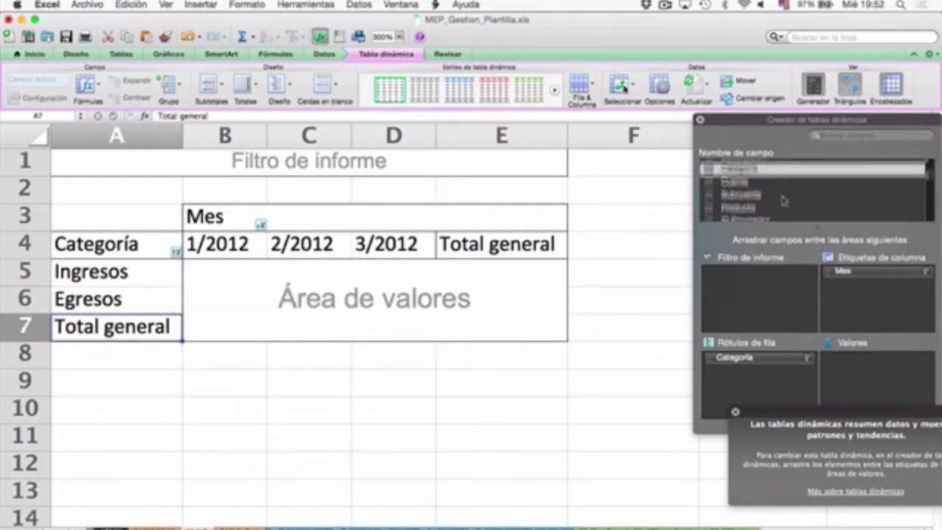
{"action": "scroll", "coordinate": [783, 197], "scroll_direction": "down", "scroll_amount": 10}
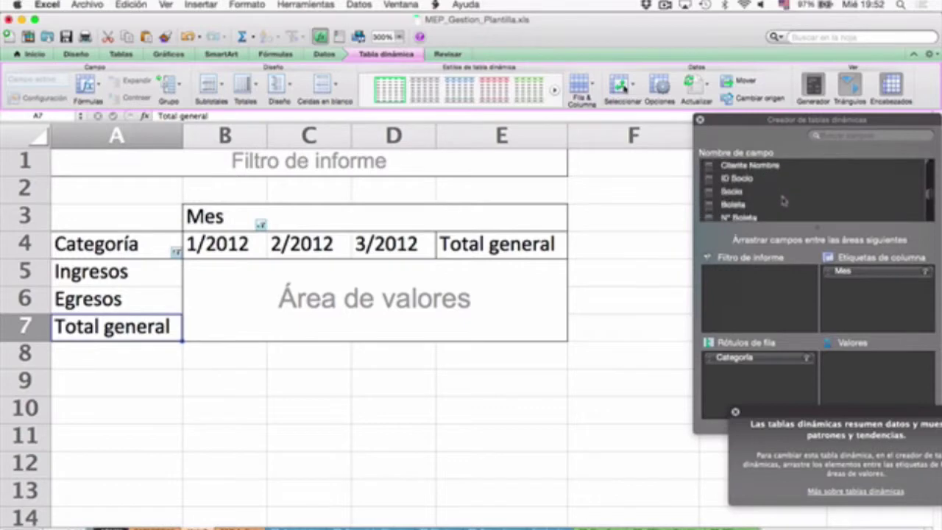
{"action": "scroll", "coordinate": [783, 199], "scroll_direction": "down", "scroll_amount": 4}
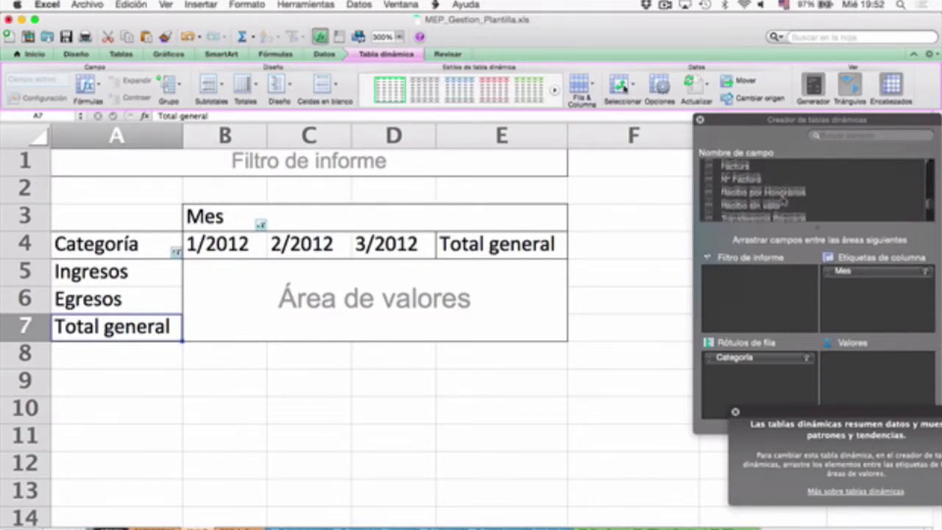
{"action": "scroll", "coordinate": [784, 200], "scroll_direction": "down", "scroll_amount": 1}
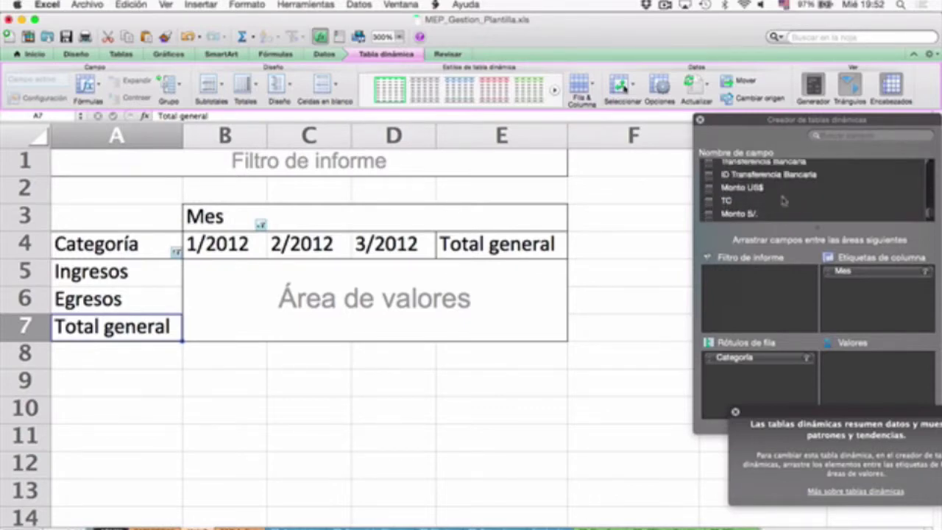
{"action": "left_click", "coordinate": [736, 214]}
{"action": "left_click_drag", "start_coordinate": [734, 213], "coordinate": [868, 370]}
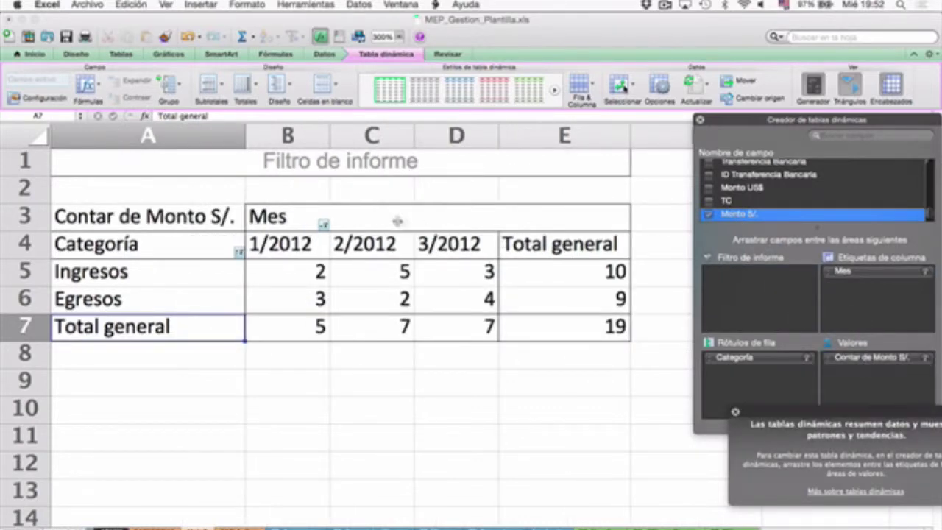
Step: Change the Monto S/. value field to summarise by sum instead of count
{"action": "right_click", "coordinate": [316, 270]}
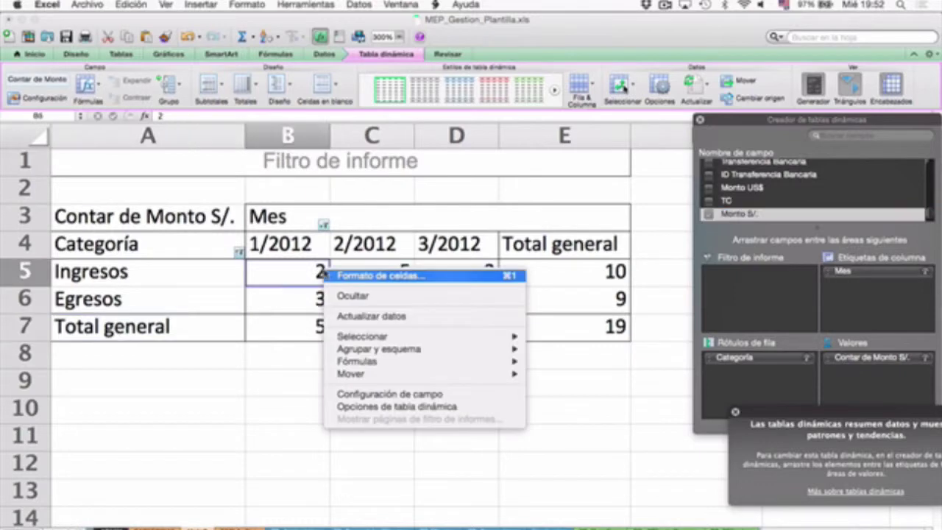
{"action": "left_click", "coordinate": [365, 396]}
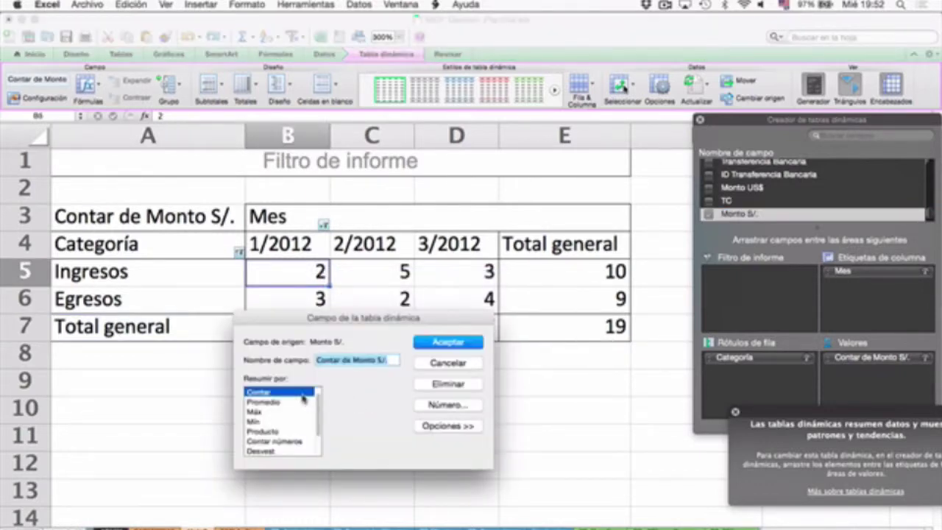
{"action": "scroll", "coordinate": [316, 409], "scroll_direction": "up", "scroll_amount": 1}
{"action": "left_click", "coordinate": [280, 392]}
{"action": "left_click", "coordinate": [475, 343]}
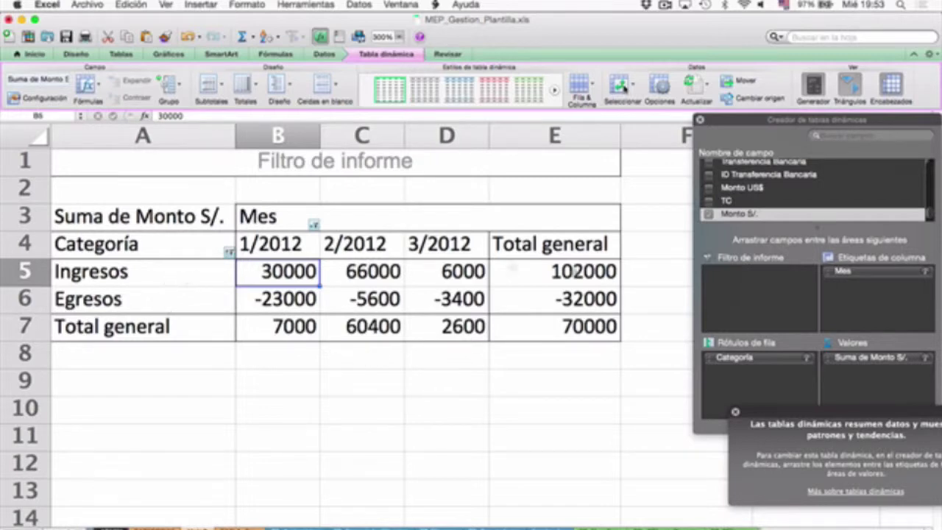
Step: Add Cuenta and Subcuenta to the row labels below Categoría
{"action": "scroll", "coordinate": [757, 178], "scroll_direction": "up", "scroll_amount": 10}
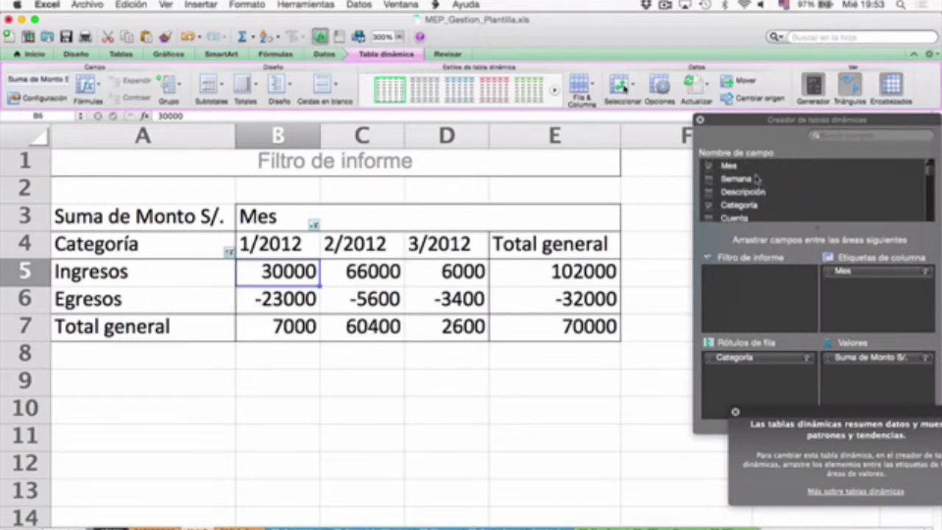
{"action": "scroll", "coordinate": [756, 178], "scroll_direction": "down", "scroll_amount": 2}
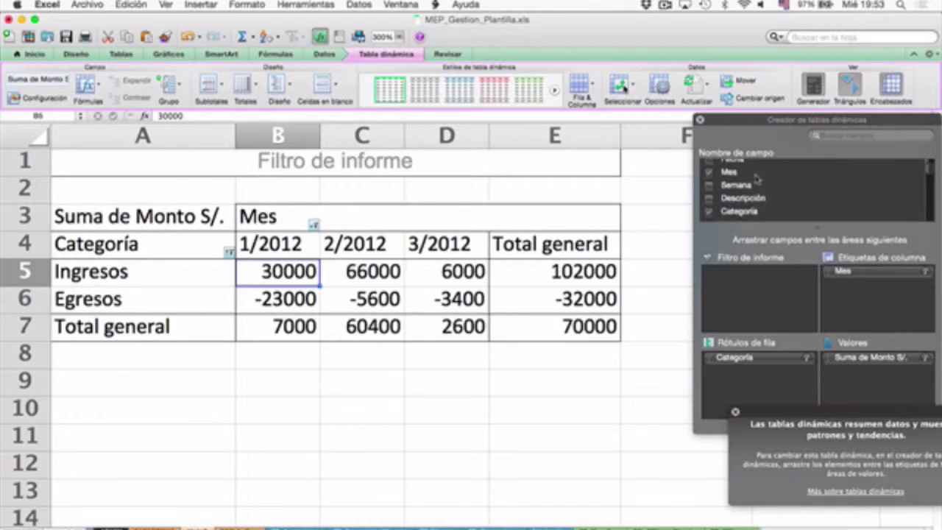
{"action": "scroll", "coordinate": [757, 178], "scroll_direction": "up", "scroll_amount": 1}
{"action": "scroll", "coordinate": [756, 179], "scroll_direction": "down", "scroll_amount": 4}
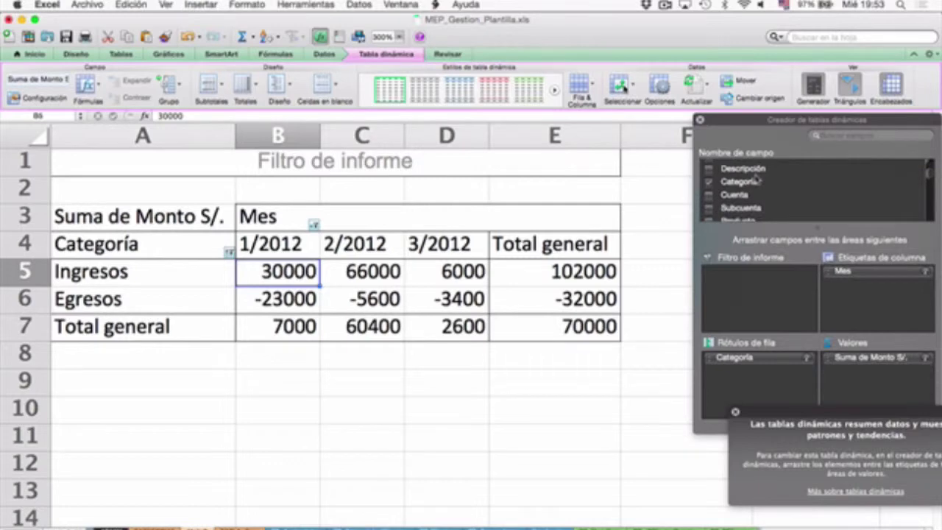
{"action": "left_click", "coordinate": [734, 195]}
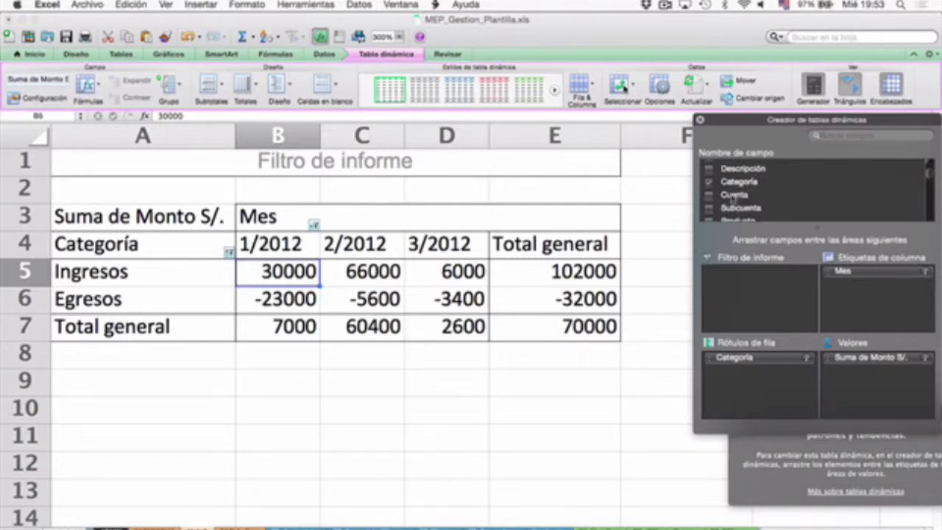
{"action": "left_click", "coordinate": [734, 195]}
{"action": "left_click_drag", "start_coordinate": [734, 195], "coordinate": [755, 376]}
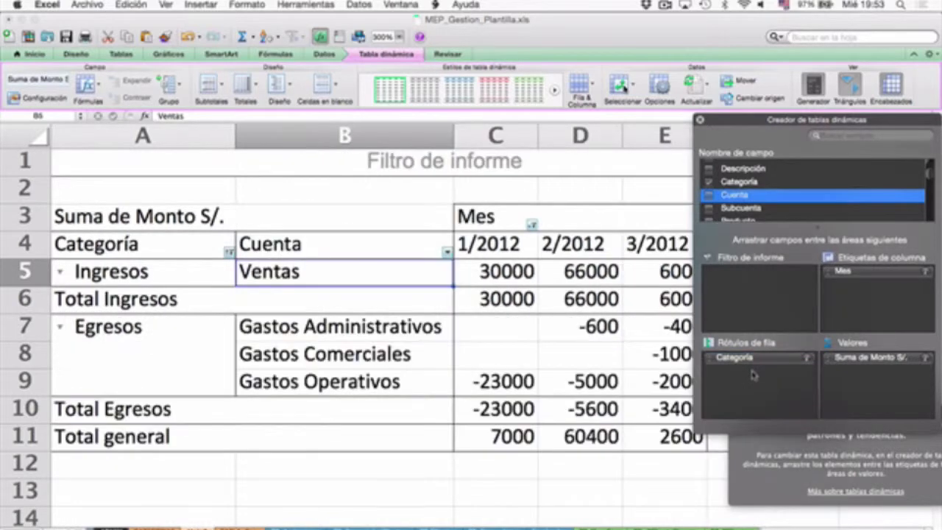
{"action": "left_click_drag", "start_coordinate": [756, 212], "coordinate": [751, 391]}
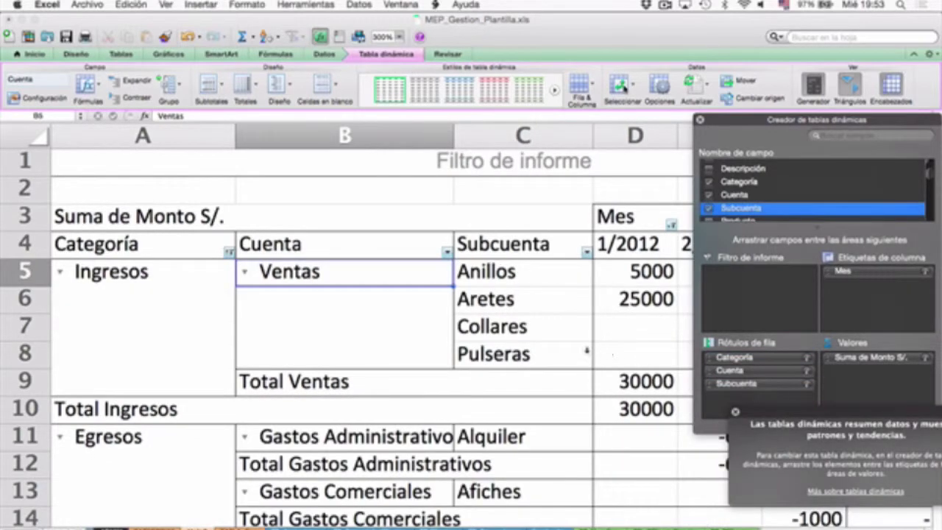
Step: Examine the monthly amounts and totals for each Categoría, Cuenta and Subcuenta across the whole pivot table
{"action": "scroll", "coordinate": [589, 351], "scroll_direction": "down", "scroll_amount": 3}
{"action": "scroll", "coordinate": [586, 351], "scroll_direction": "down", "scroll_amount": 1}
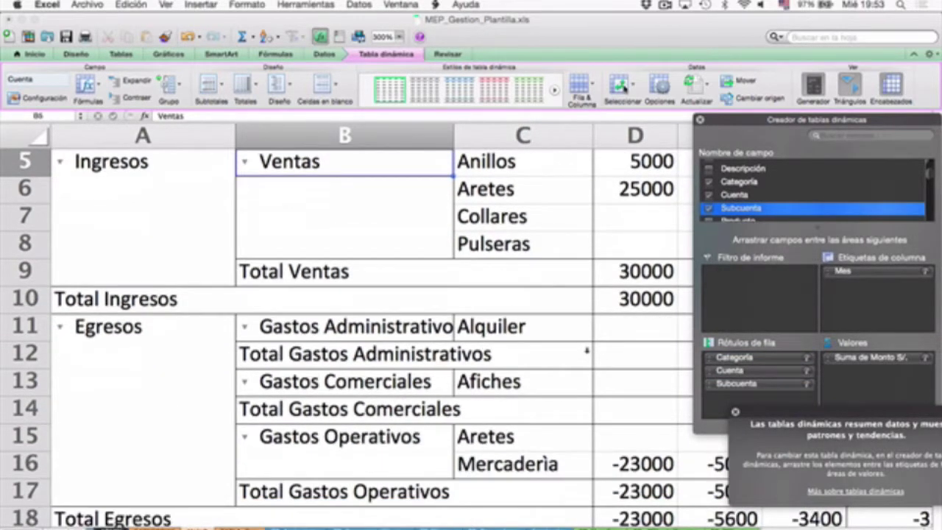
{"action": "scroll", "coordinate": [586, 351], "scroll_direction": "right", "scroll_amount": 5}
{"action": "scroll", "coordinate": [587, 351], "scroll_direction": "left", "scroll_amount": 5}
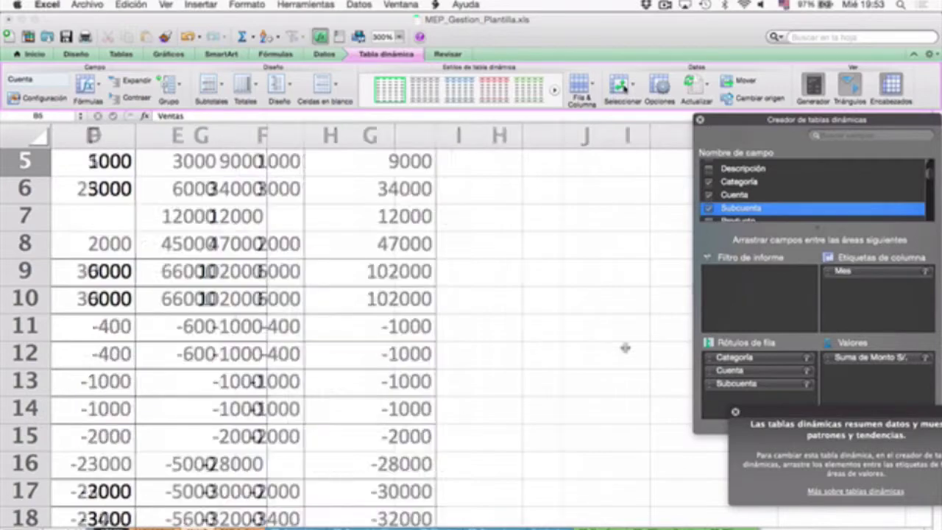
{"action": "scroll", "coordinate": [566, 343], "scroll_direction": "up", "scroll_amount": 2}
{"action": "scroll", "coordinate": [625, 347], "scroll_direction": "right", "scroll_amount": 3}
{"action": "scroll", "coordinate": [625, 347], "scroll_direction": "down", "scroll_amount": 7}
{"action": "scroll", "coordinate": [625, 347], "scroll_direction": "left", "scroll_amount": 1}
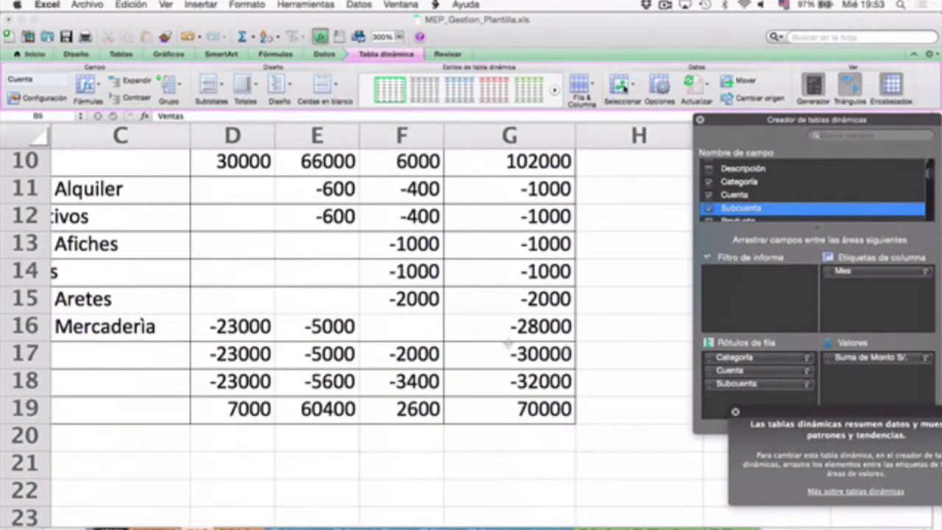
{"action": "scroll", "coordinate": [437, 339], "scroll_direction": "left", "scroll_amount": 3}
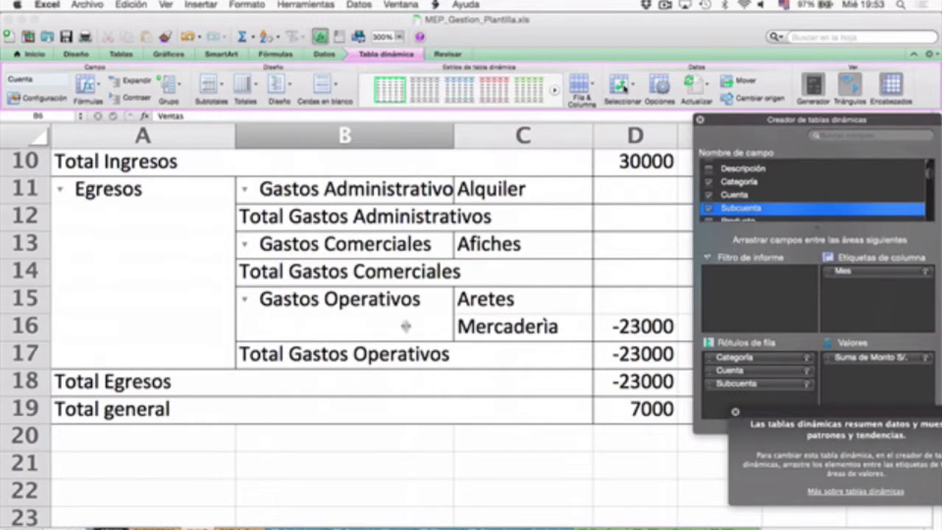
{"action": "scroll", "coordinate": [406, 327], "scroll_direction": "right", "scroll_amount": 1}
{"action": "scroll", "coordinate": [406, 327], "scroll_direction": "right", "scroll_amount": 1}
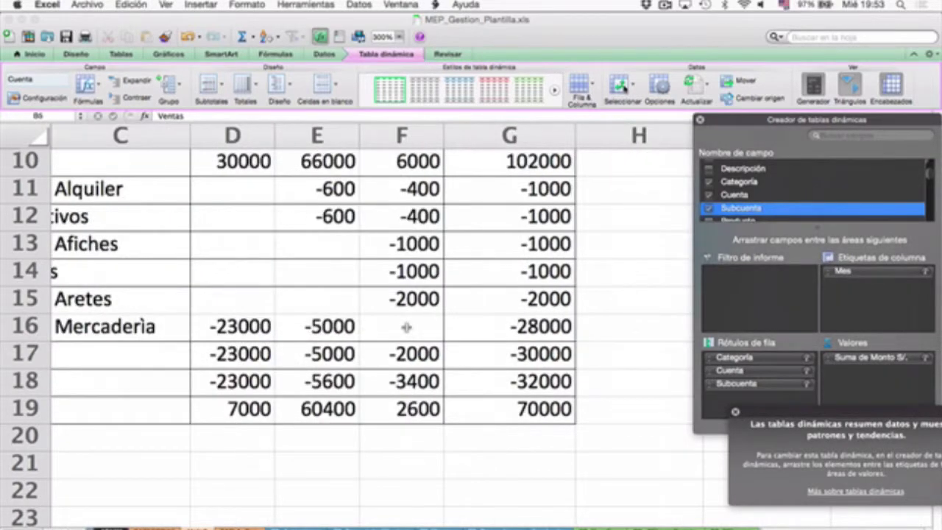
{"action": "scroll", "coordinate": [407, 327], "scroll_direction": "left", "scroll_amount": 2}
{"action": "scroll", "coordinate": [407, 327], "scroll_direction": "up", "scroll_amount": 9}
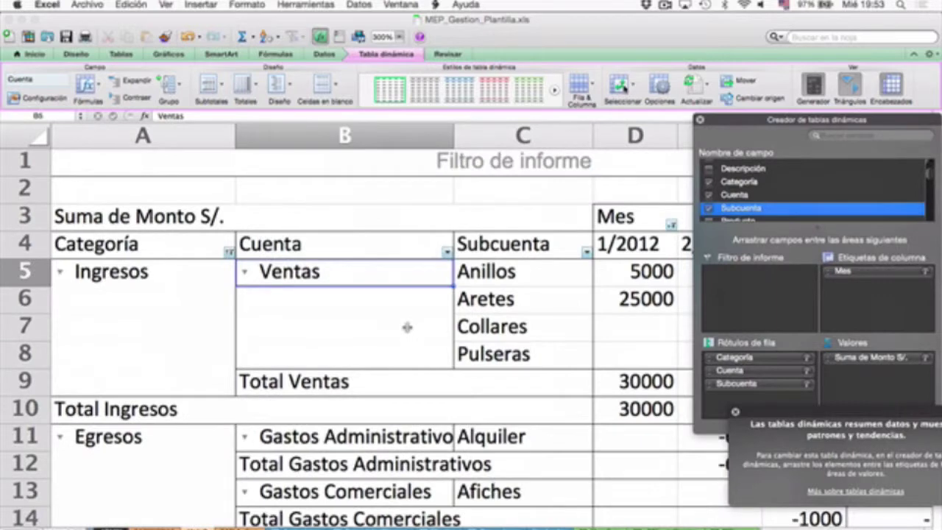